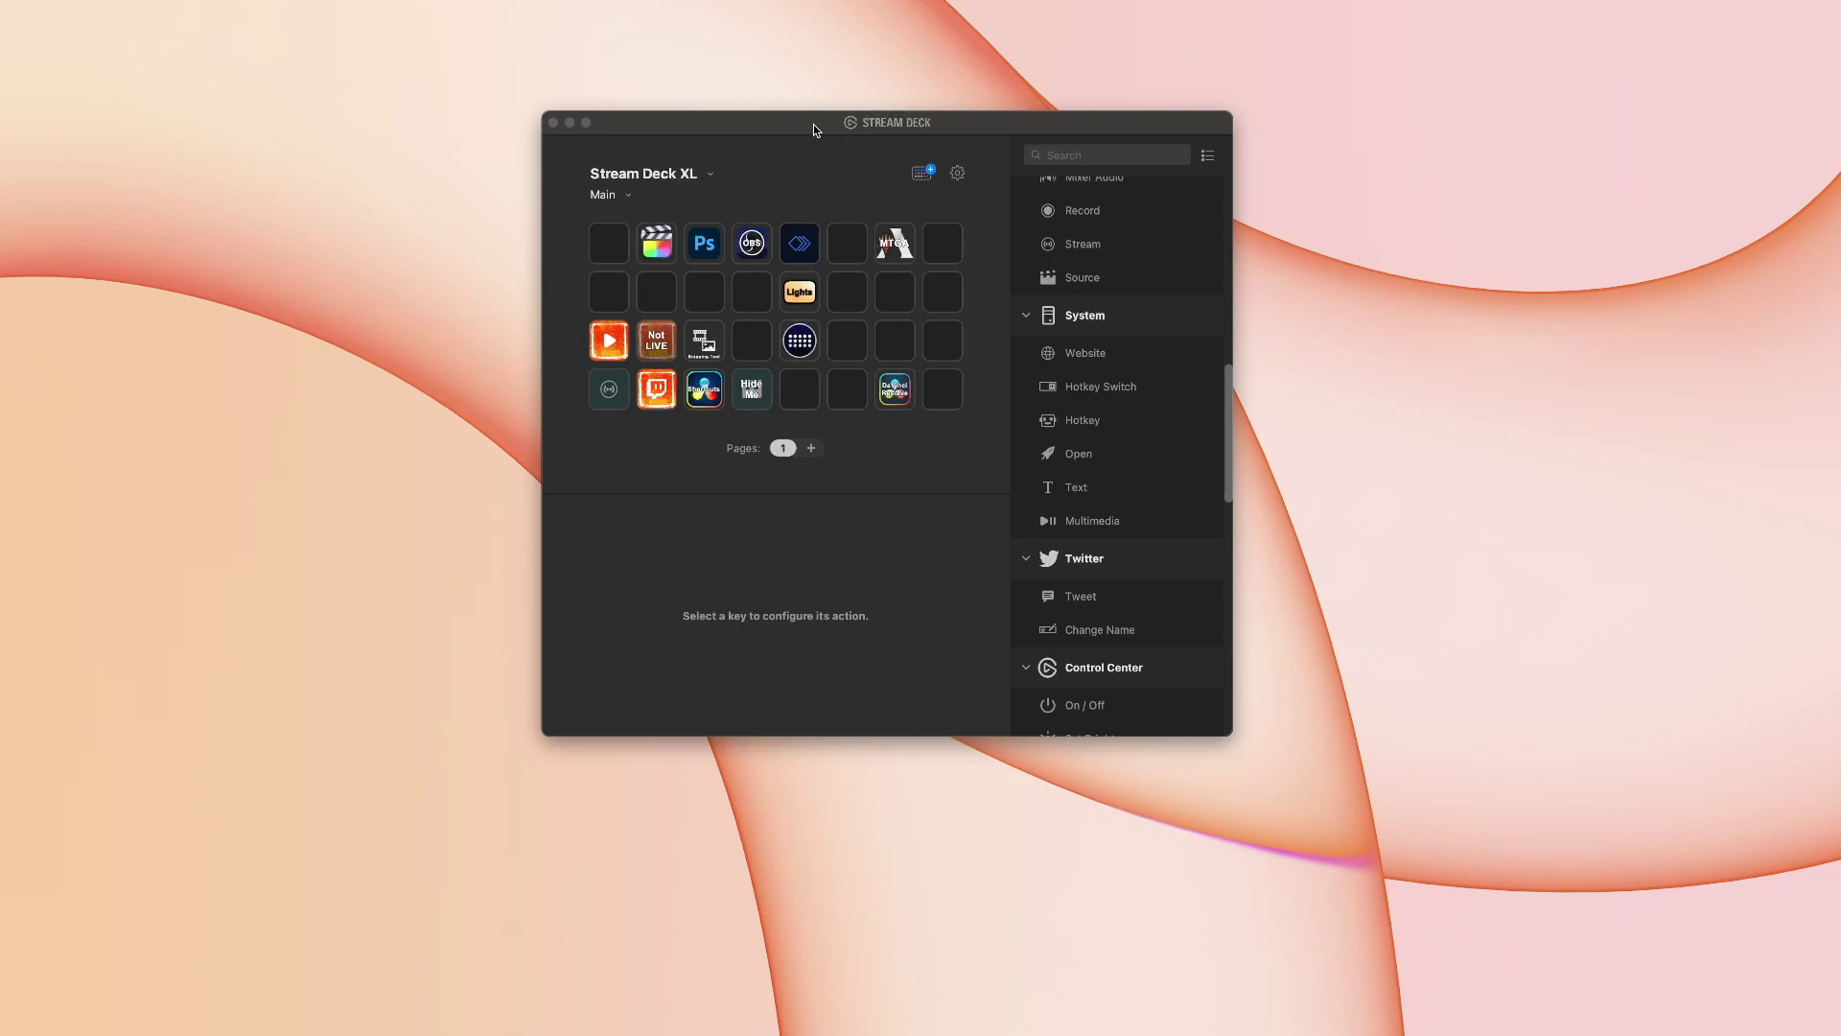
Drag the Stream Deck window slightly right and down on the desktop.
left_click_drag(813, 124, 831, 183)
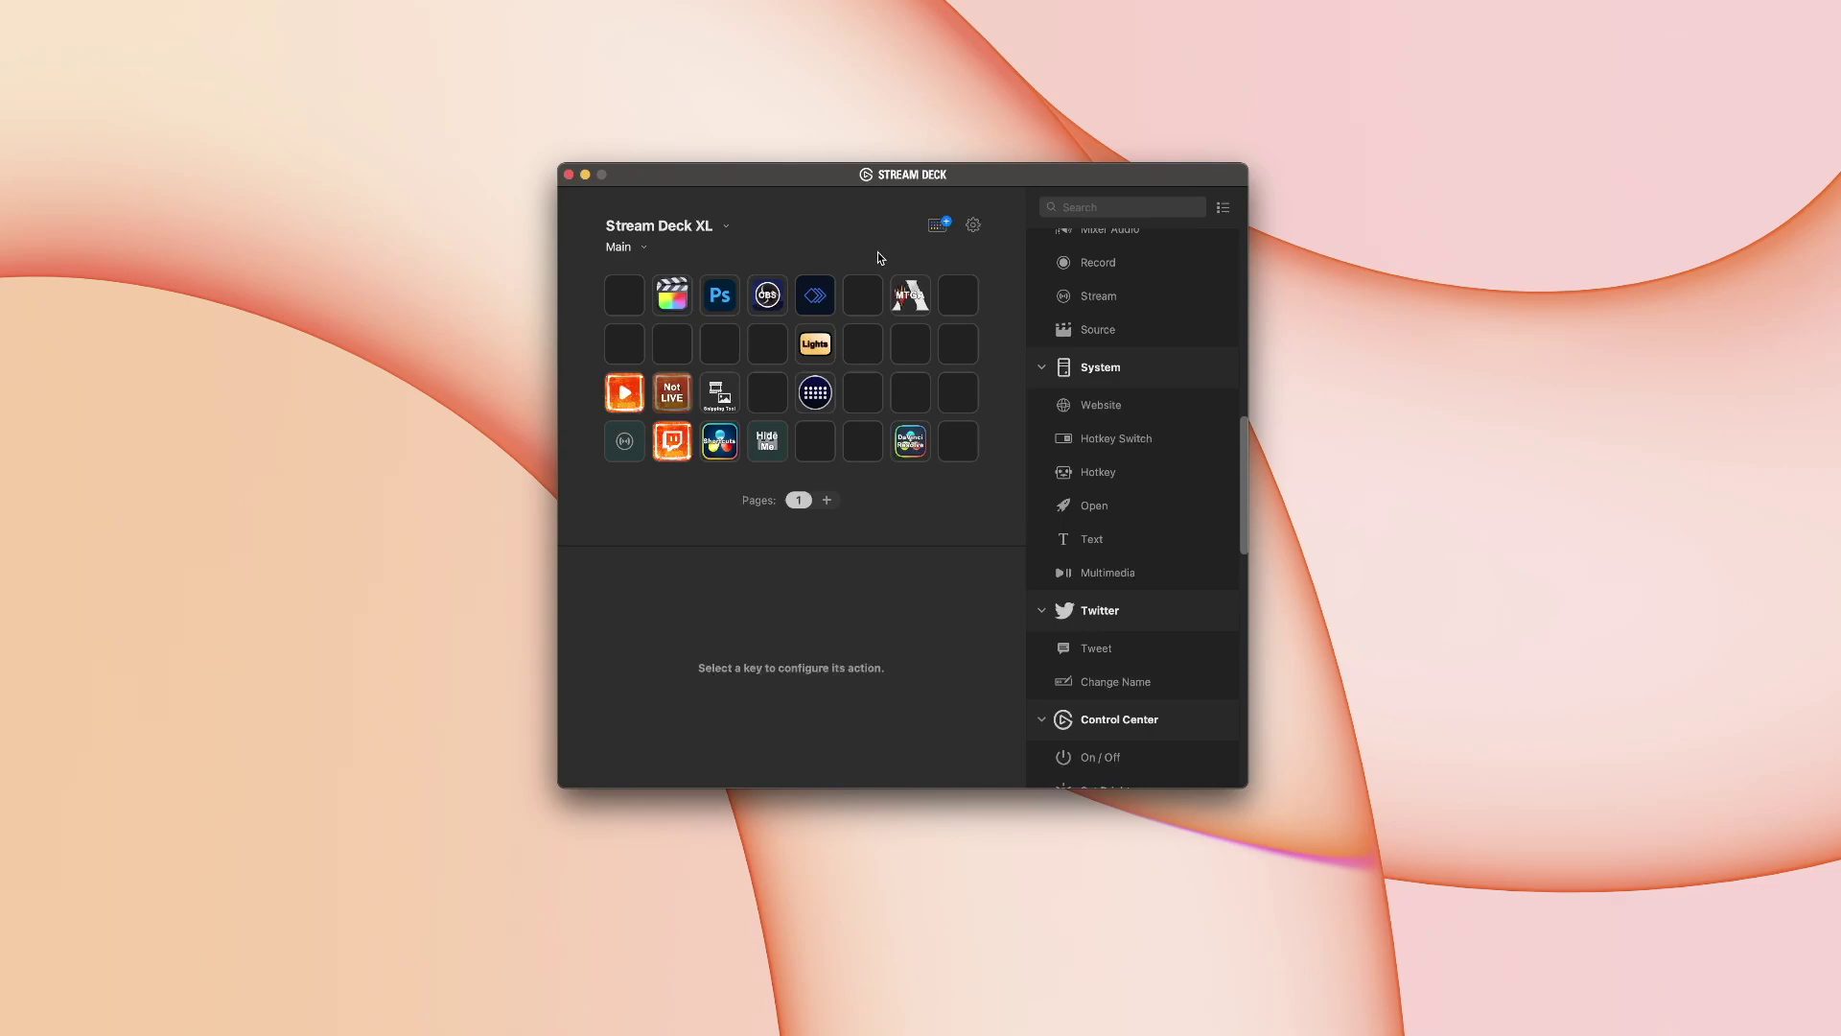
Open Preferences > Profiles and review the Main and Final Cut Pro settings, keeping Main's name unchanged.
left_click(974, 227)
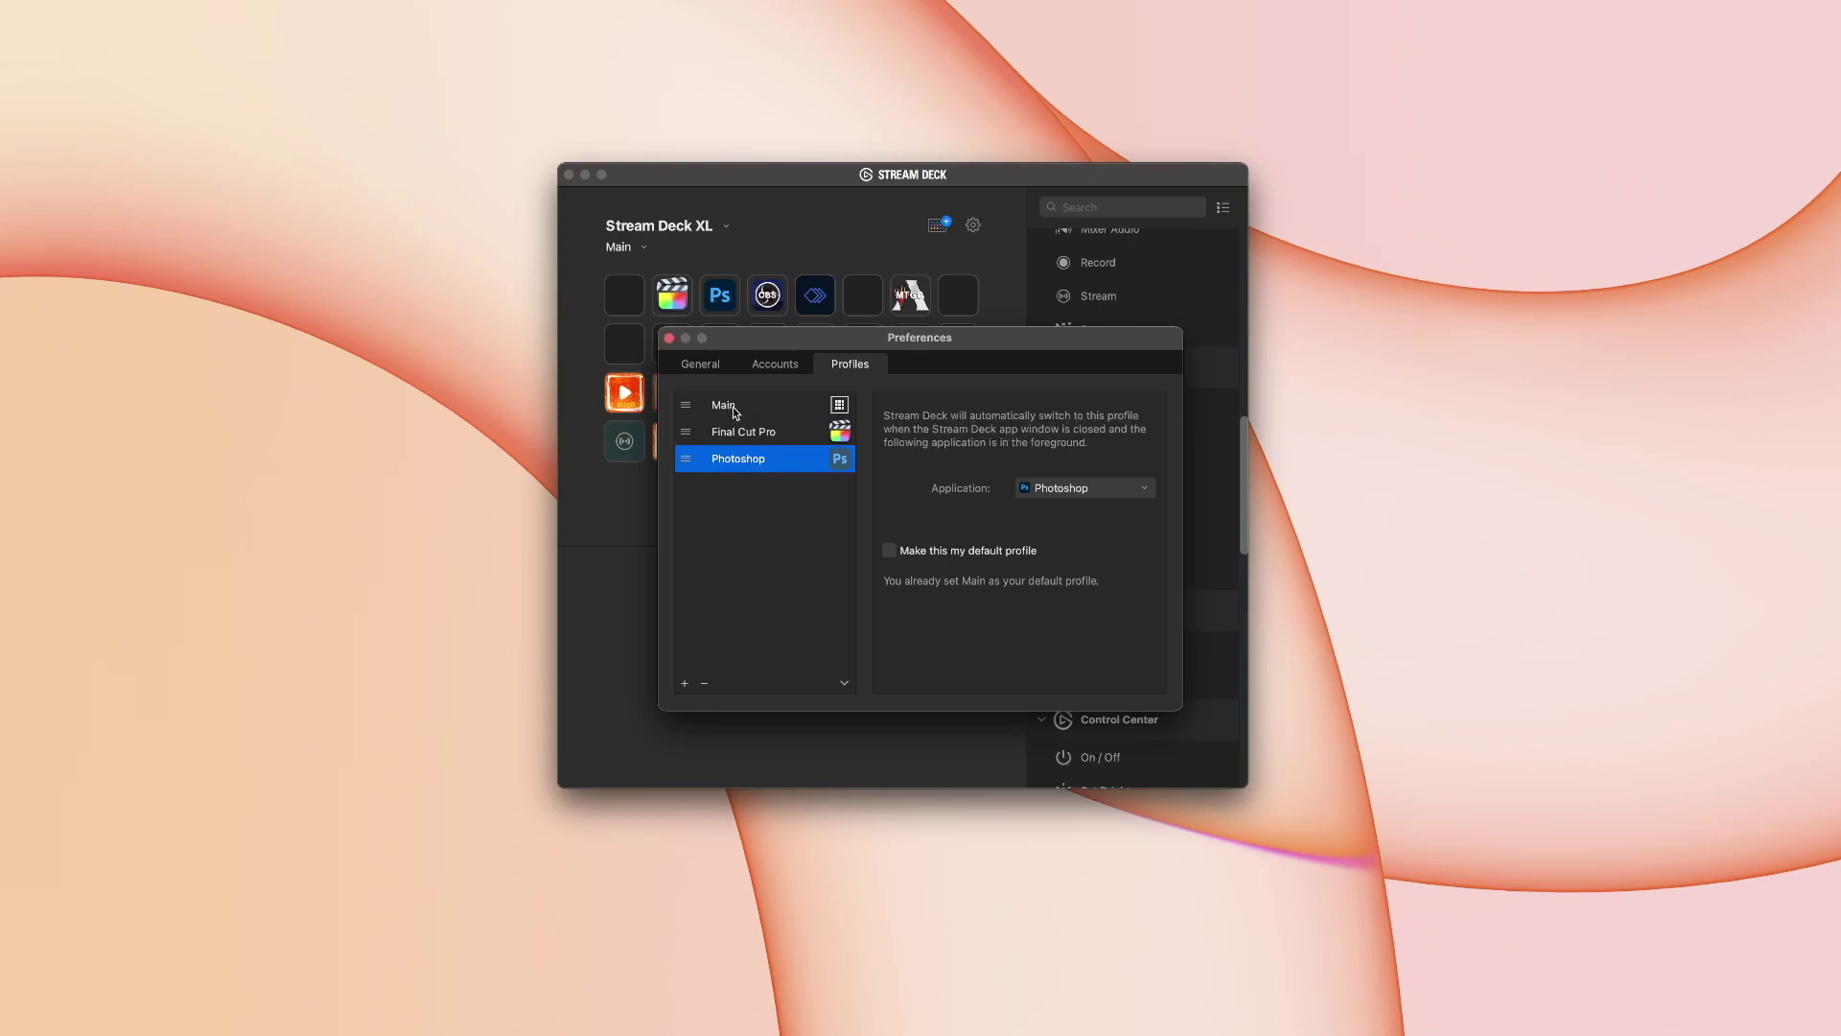
left_click(736, 411)
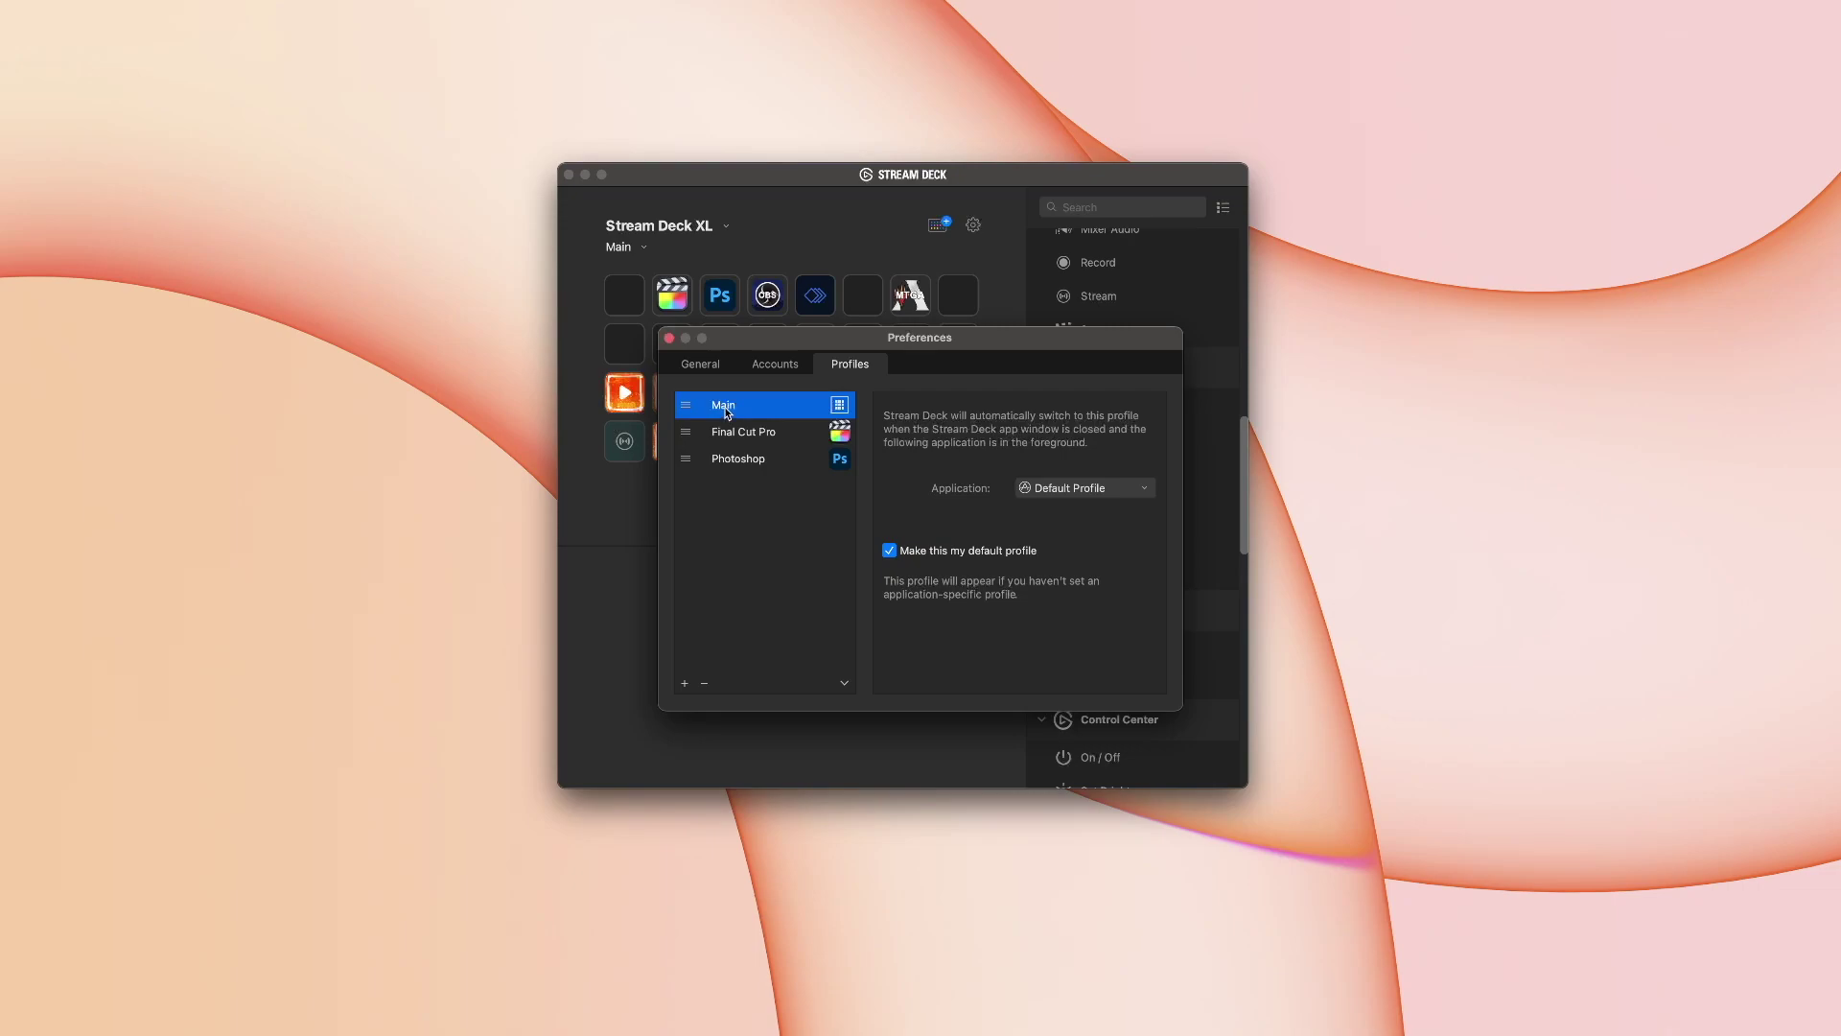
left_click(726, 408)
key("Right")
left_click(808, 437)
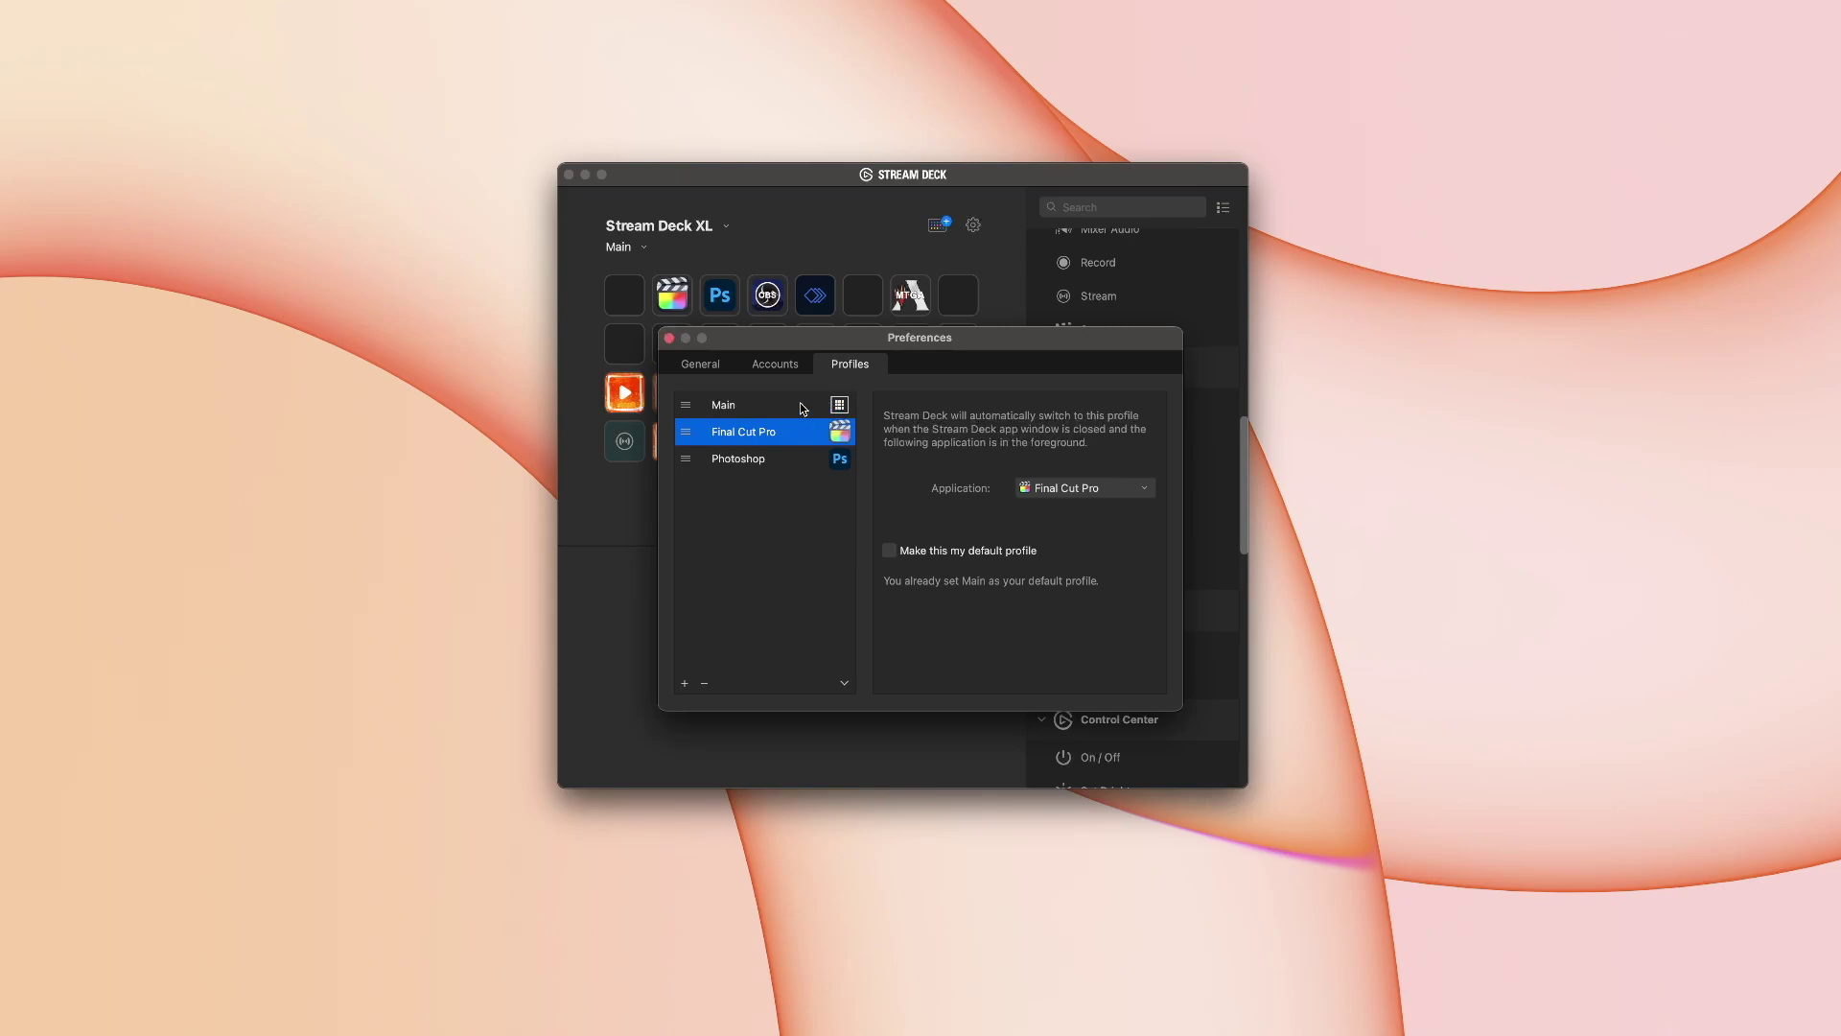
left_click(804, 408)
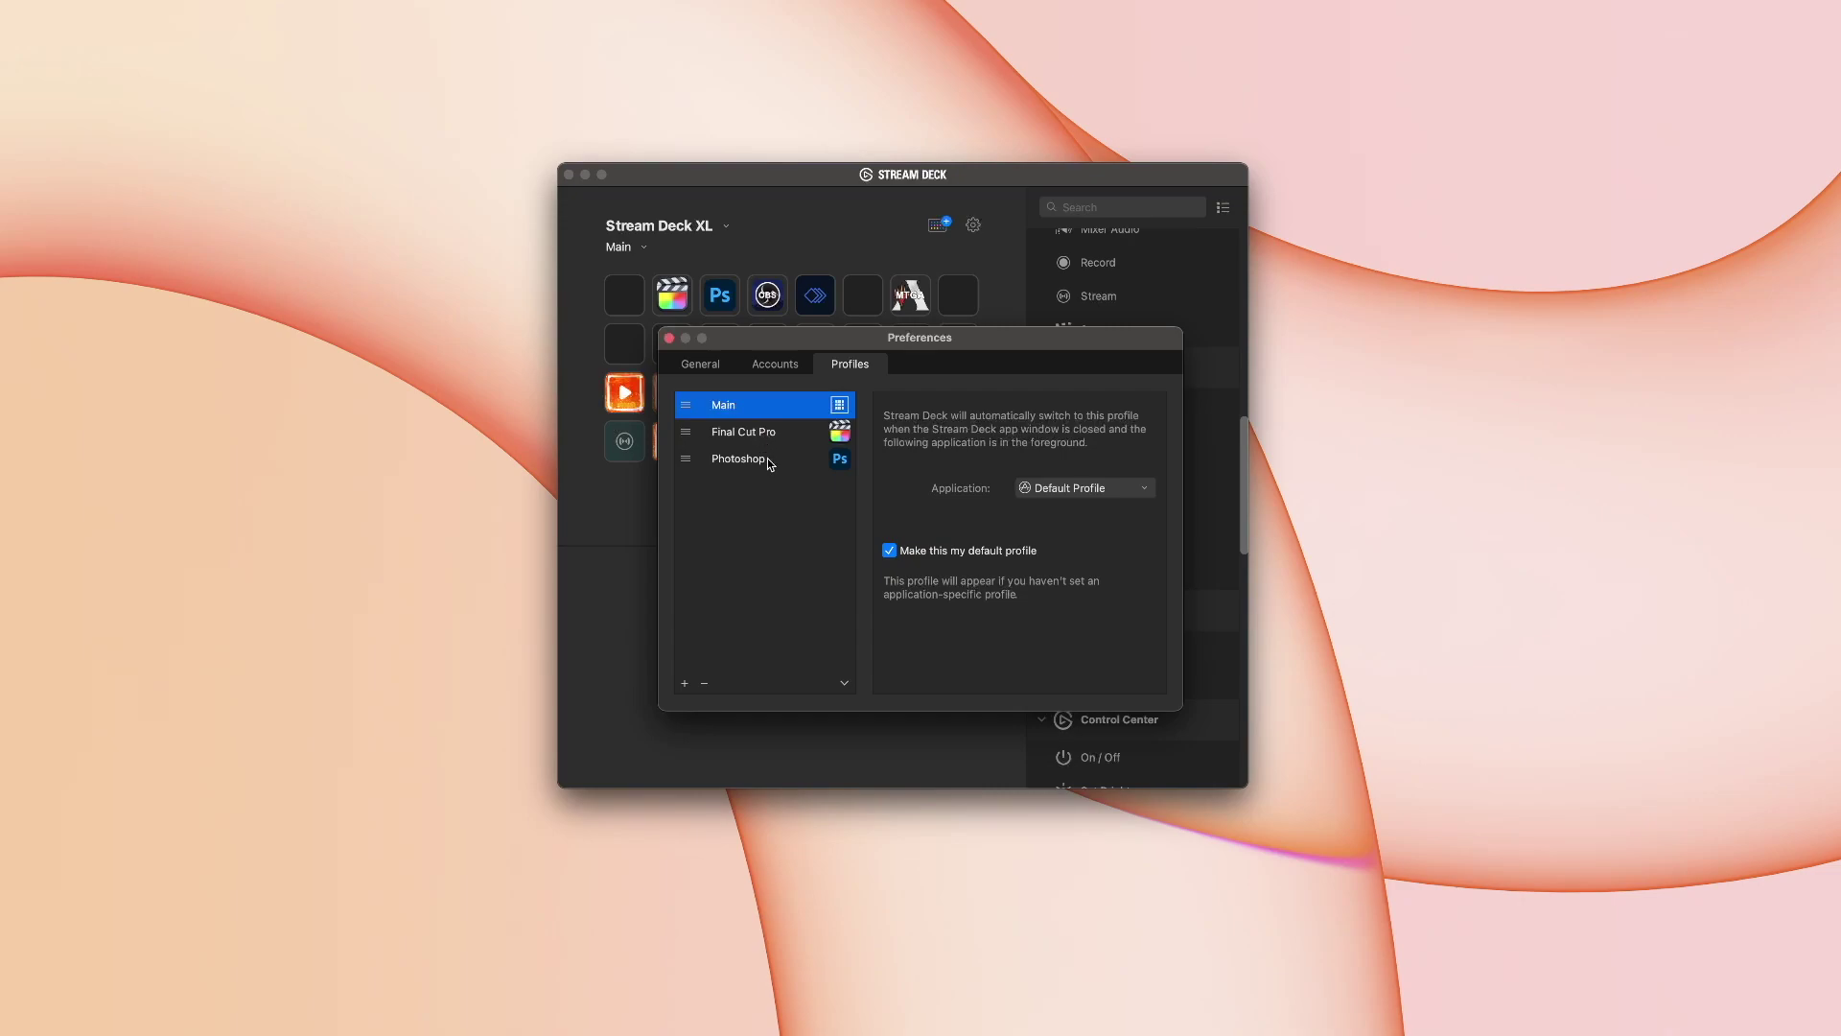
Add a profile, delete it, then re-add Profile 1 with its application left at None.
left_click(686, 683)
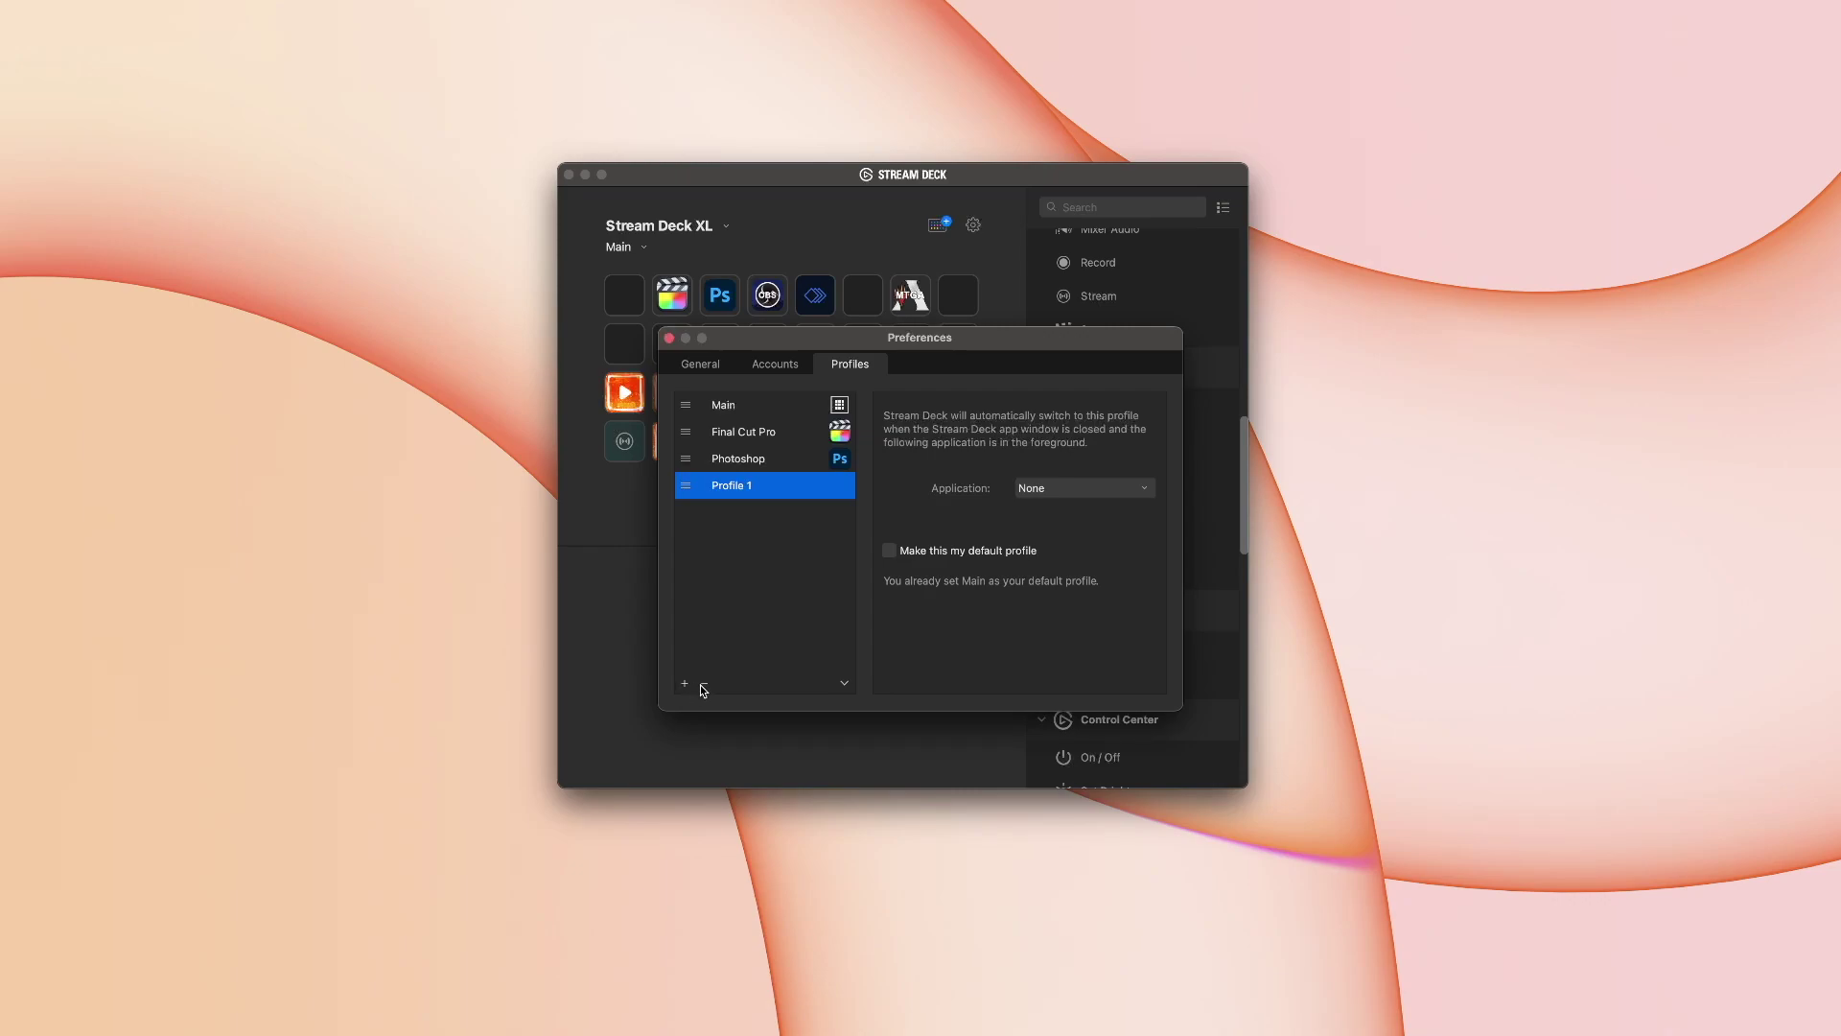
left_click(704, 685)
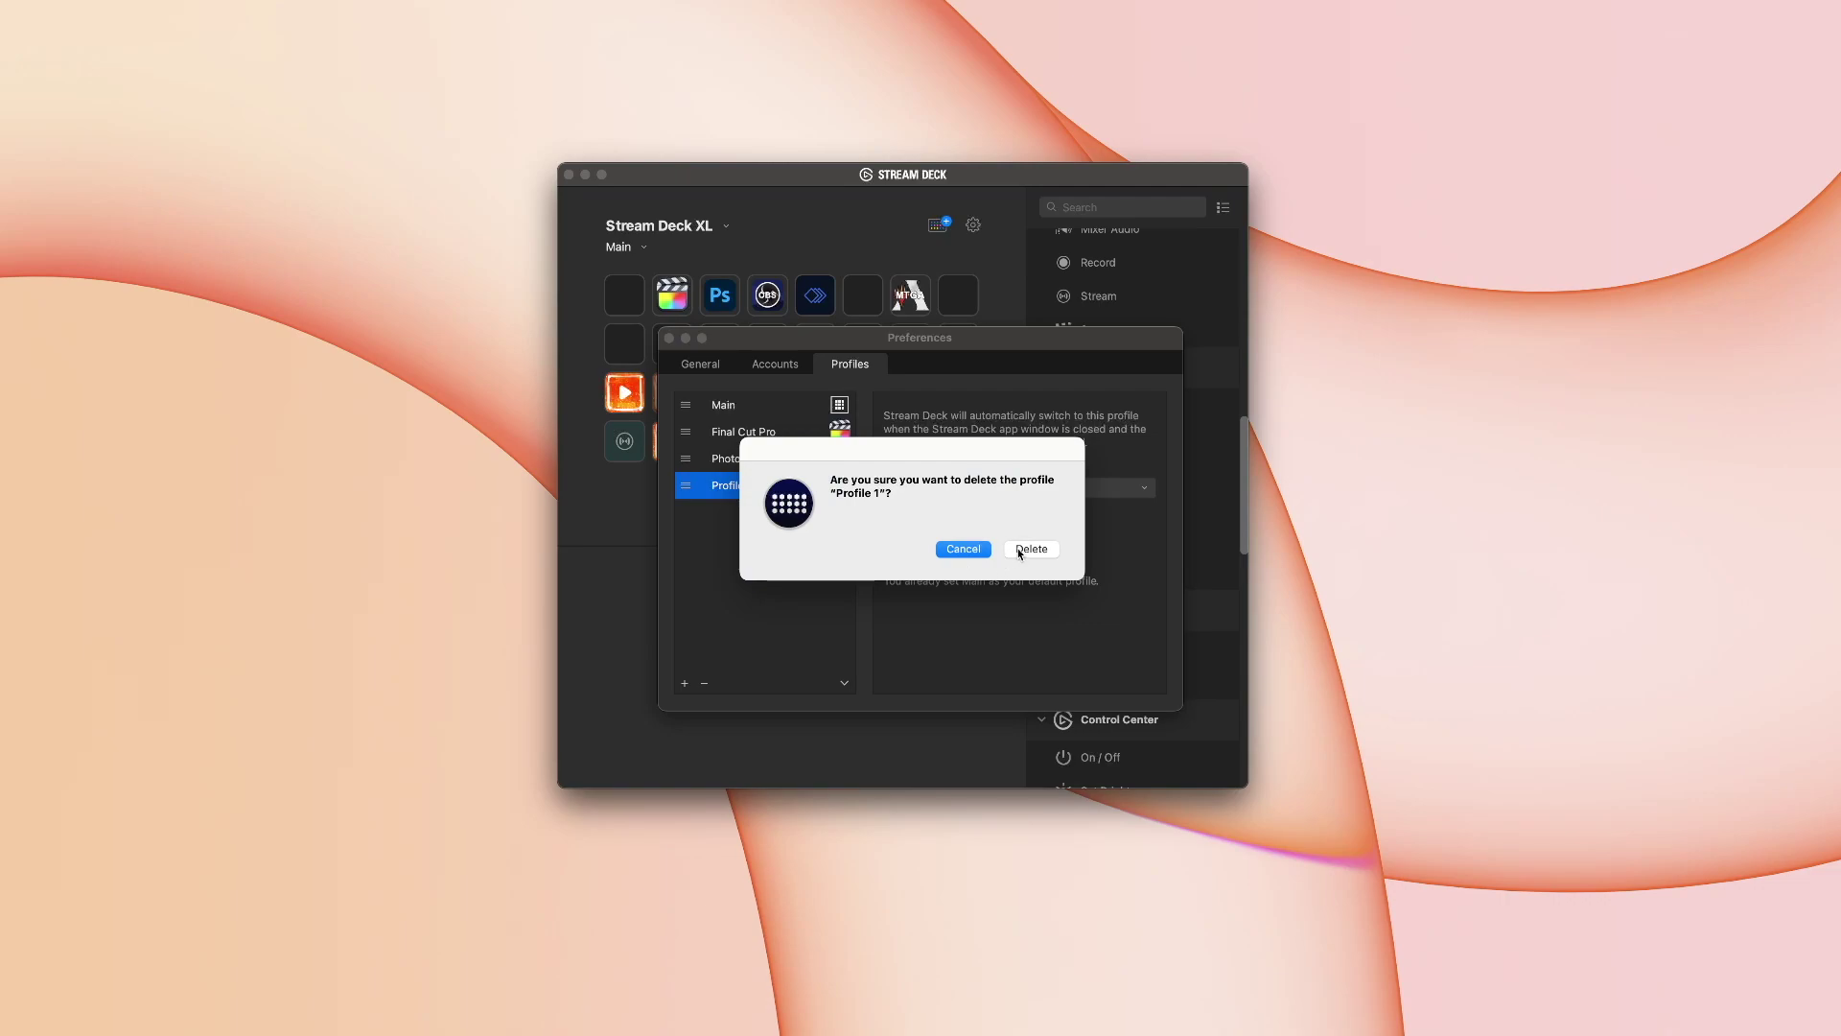
left_click(1022, 550)
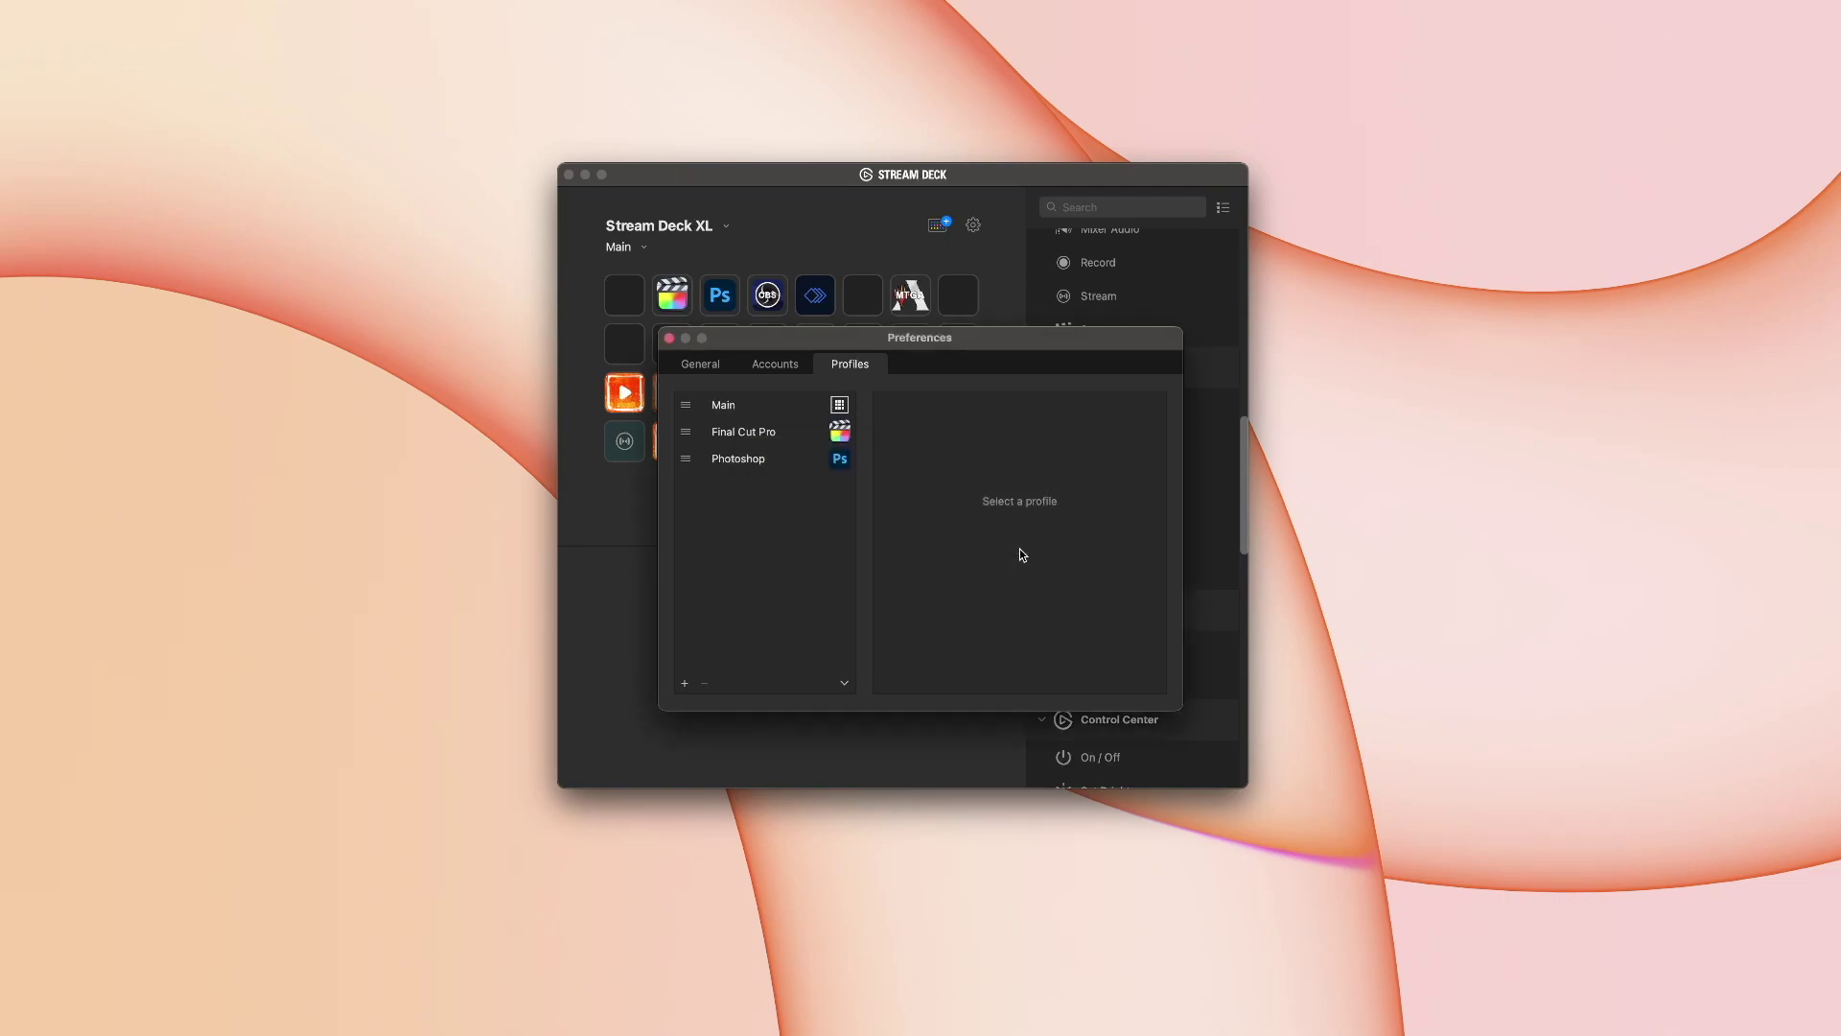
left_click(686, 685)
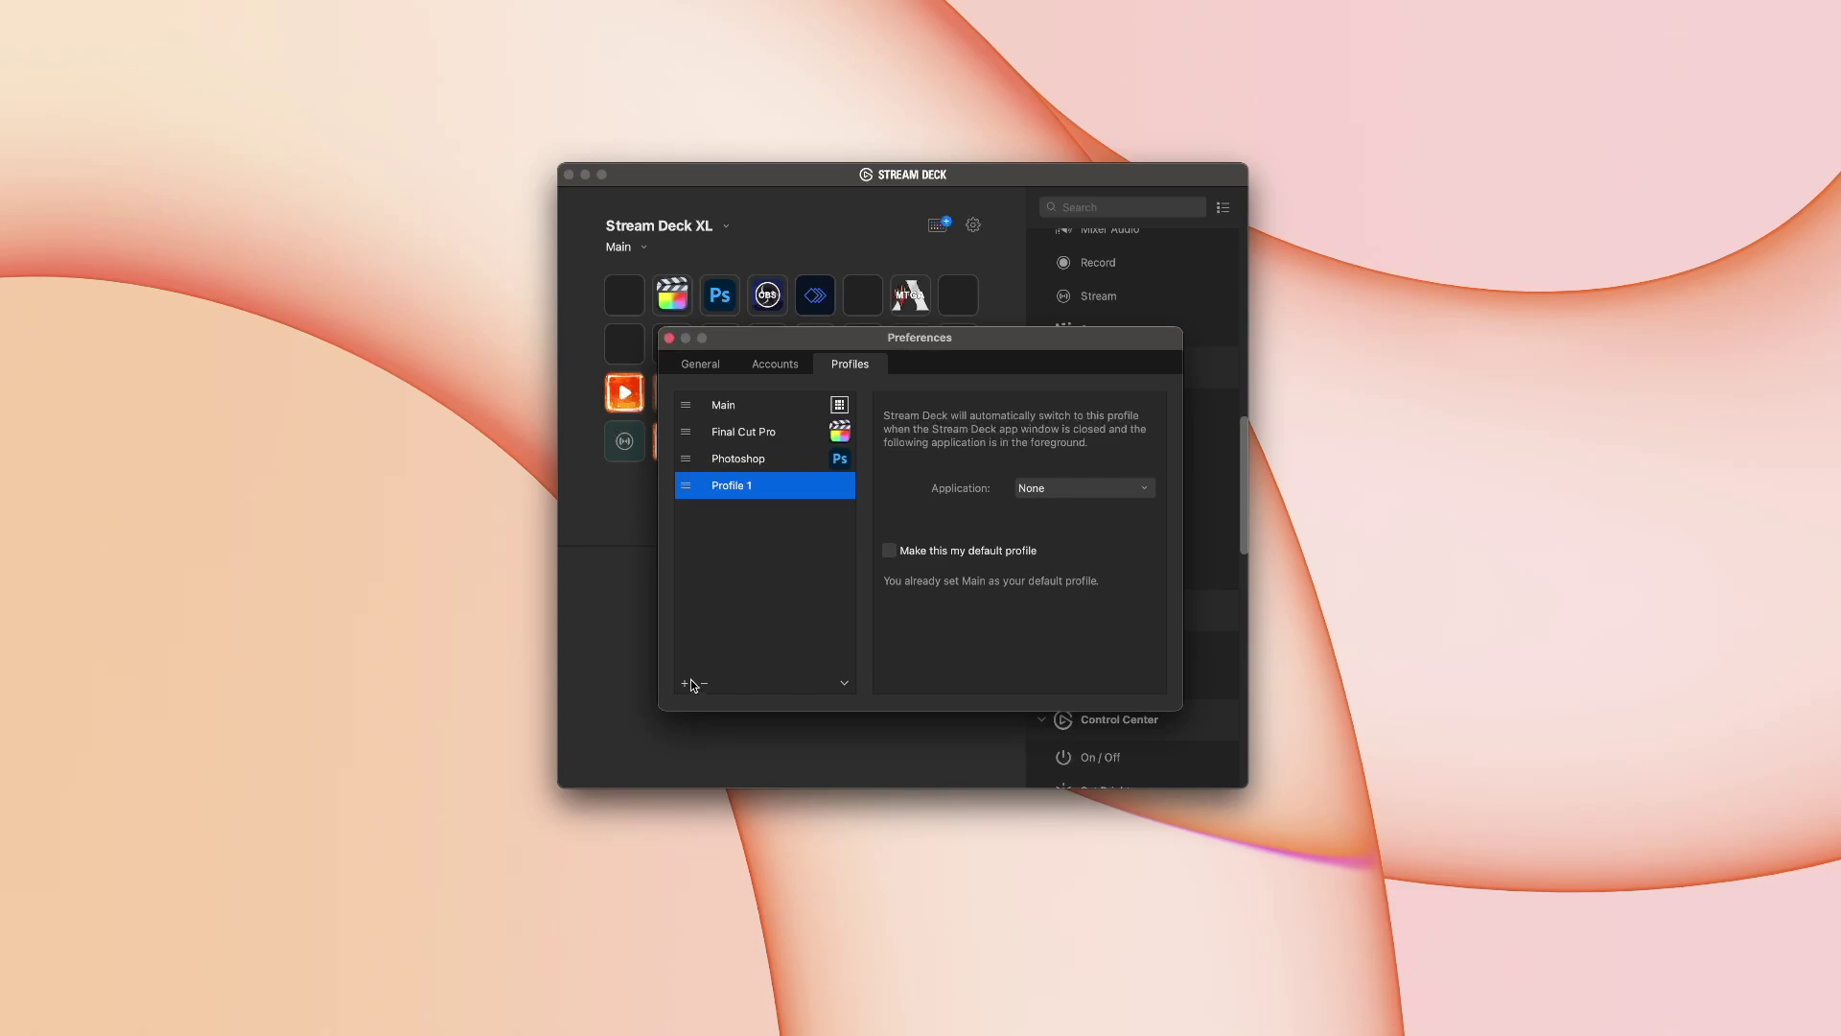
left_click(1043, 491)
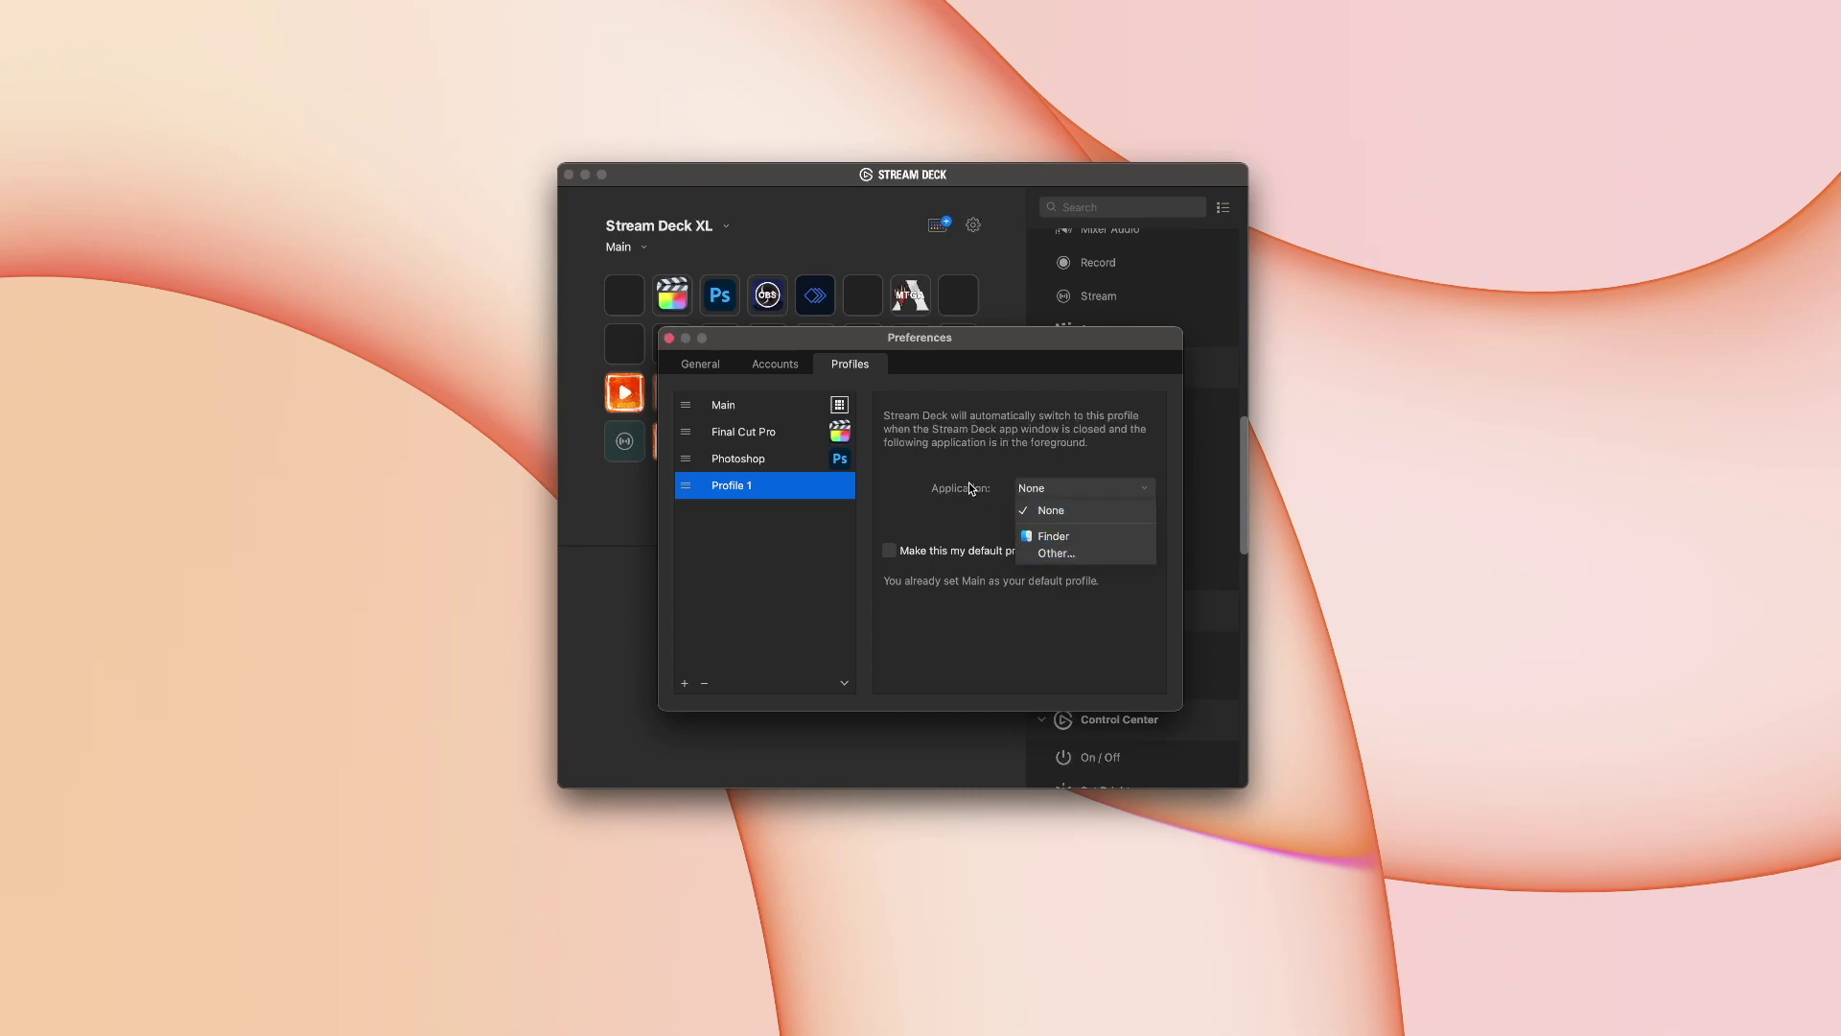
left_click(919, 463)
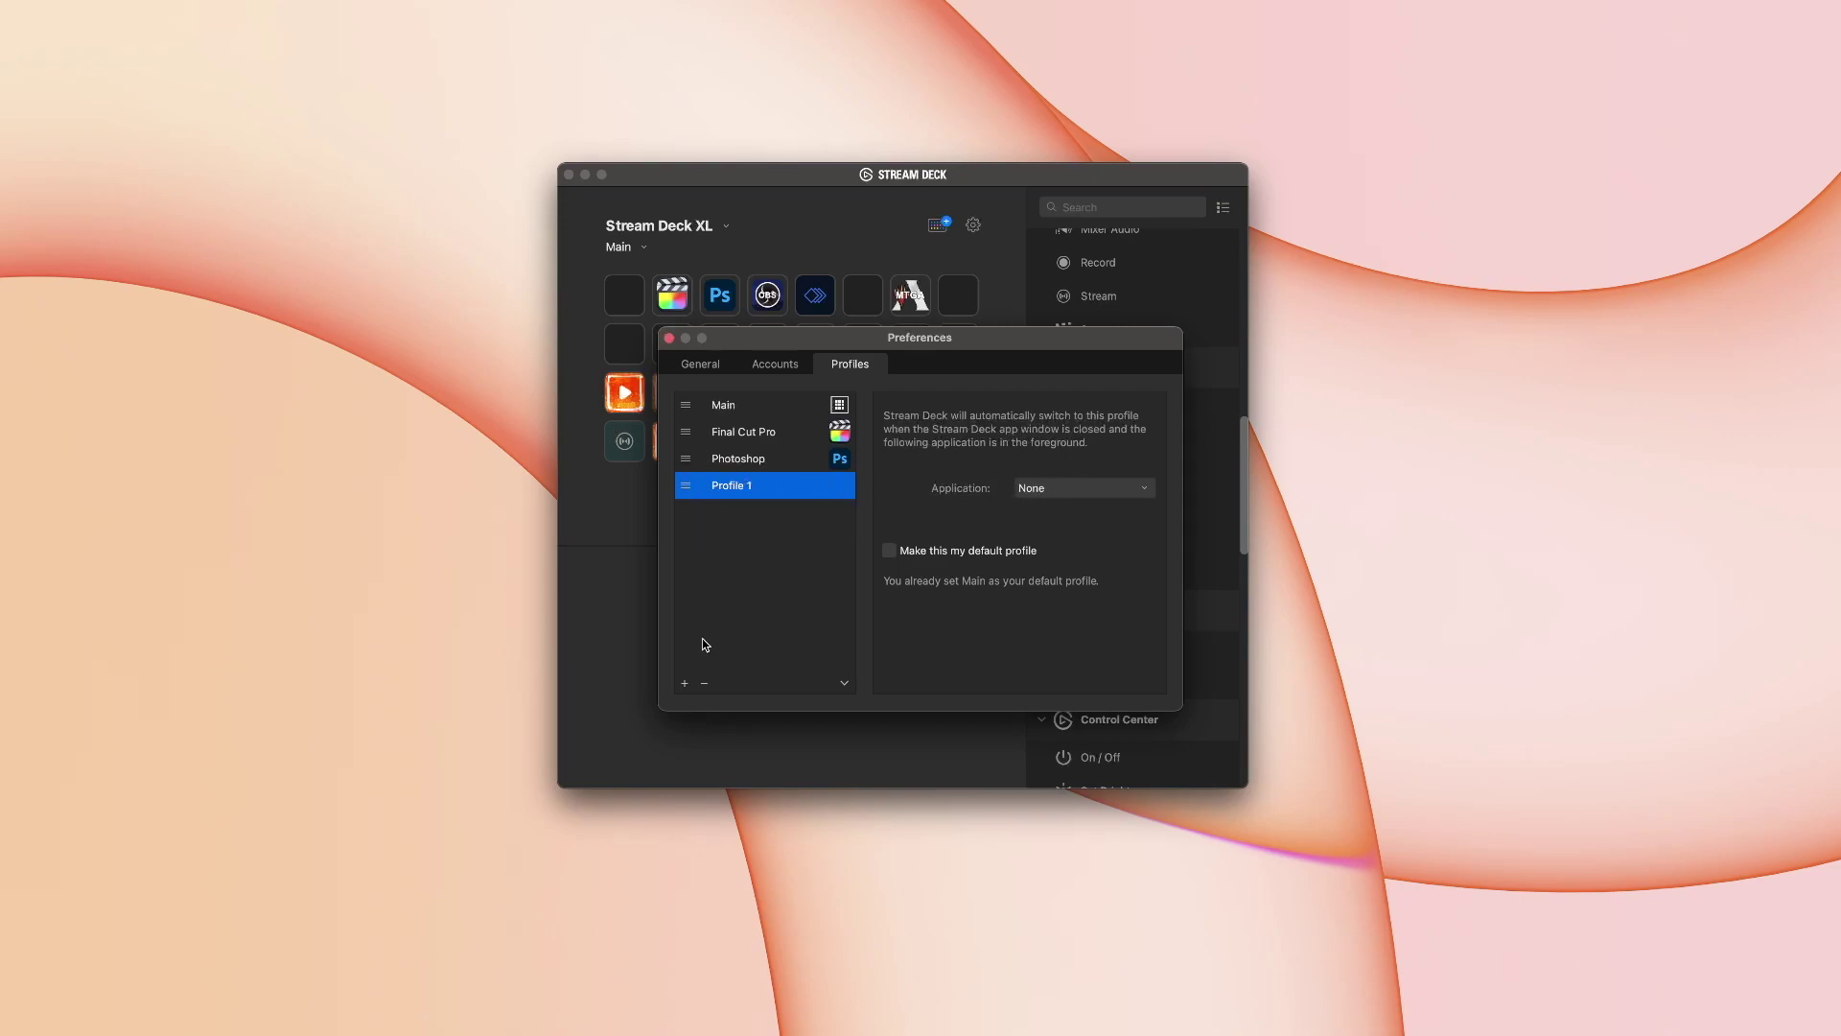
left_click(773, 434)
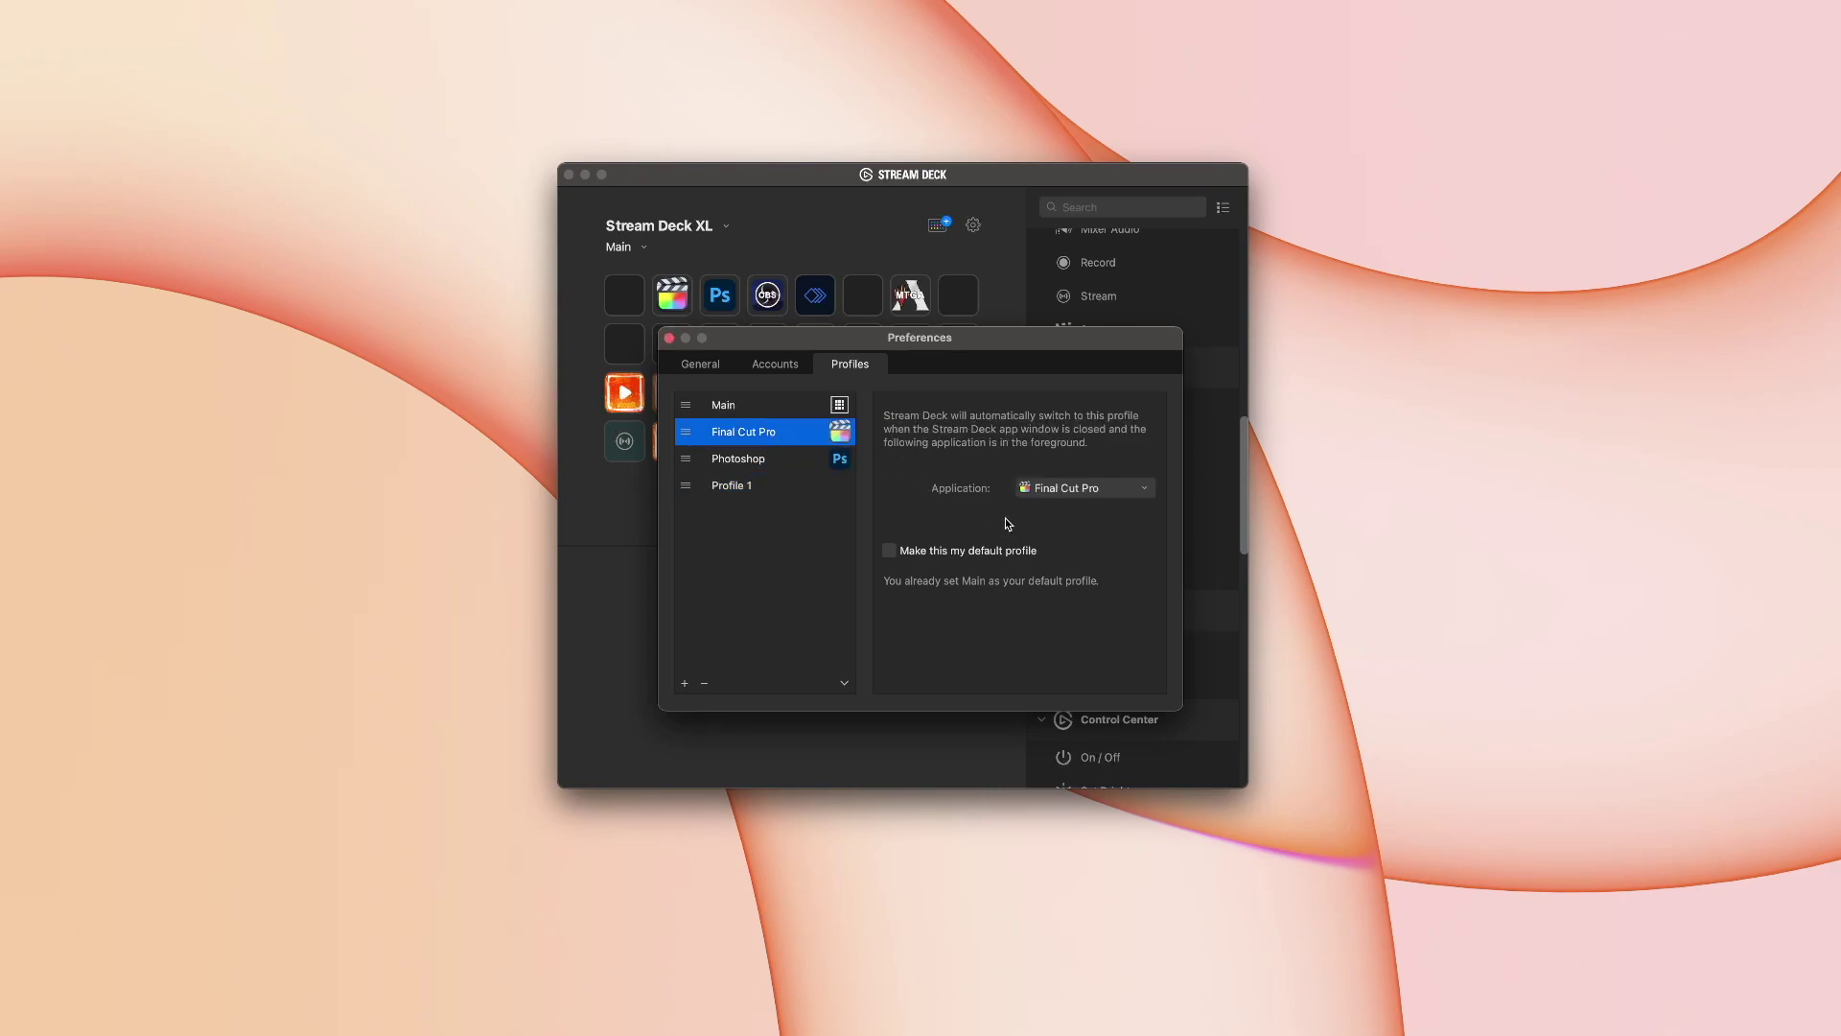
left_click(732, 434)
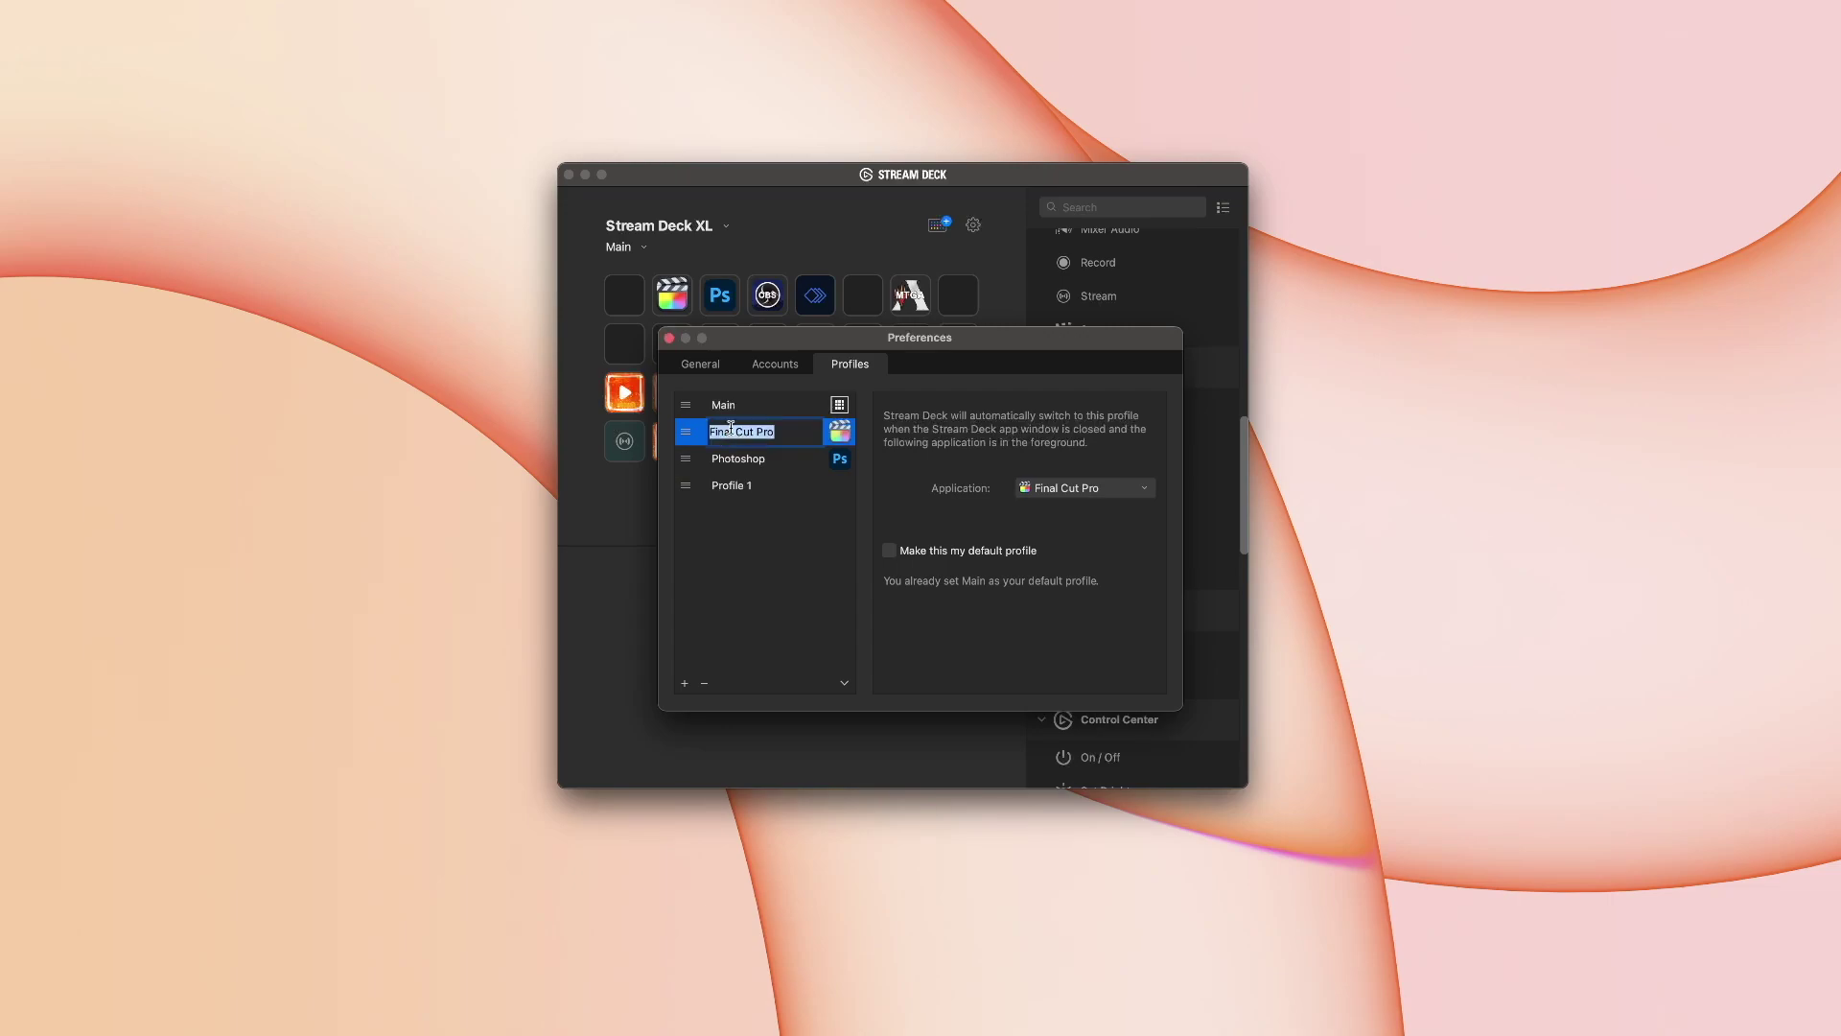
left_click(839, 410)
left_click(837, 434)
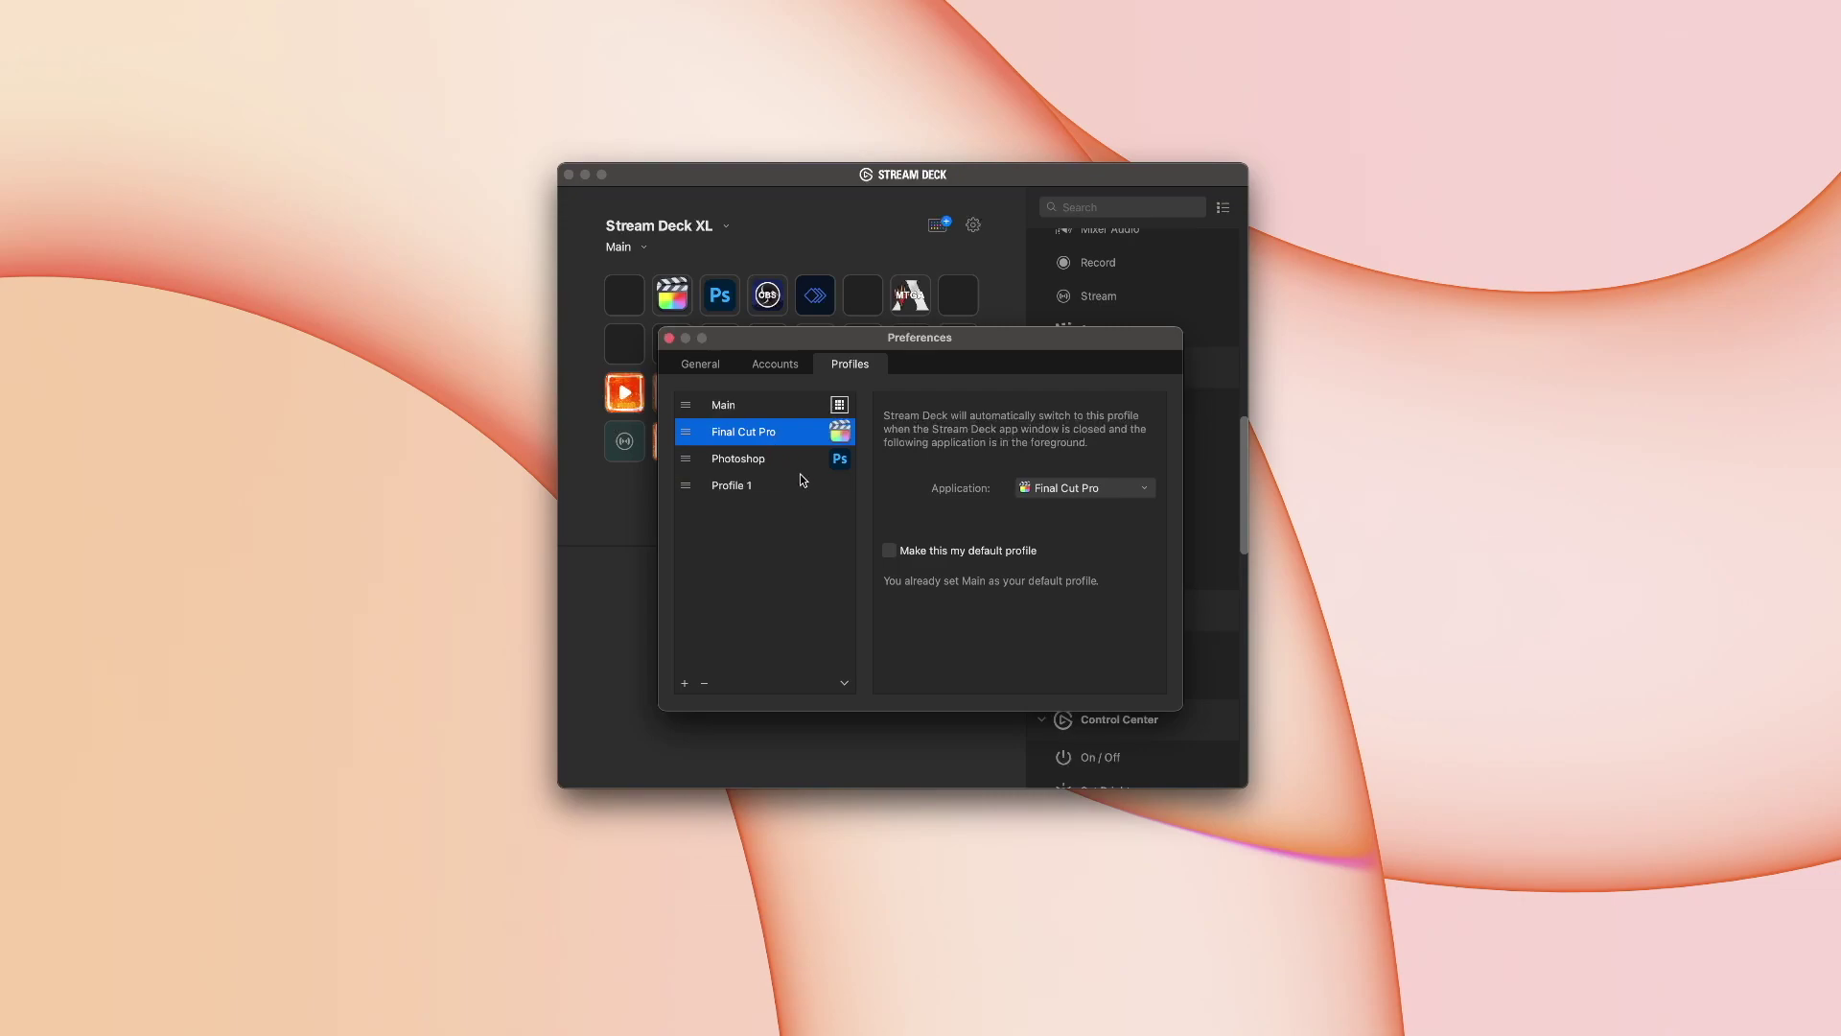
Select Profile 1 and delete it, confirming the removal.
left_click(747, 486)
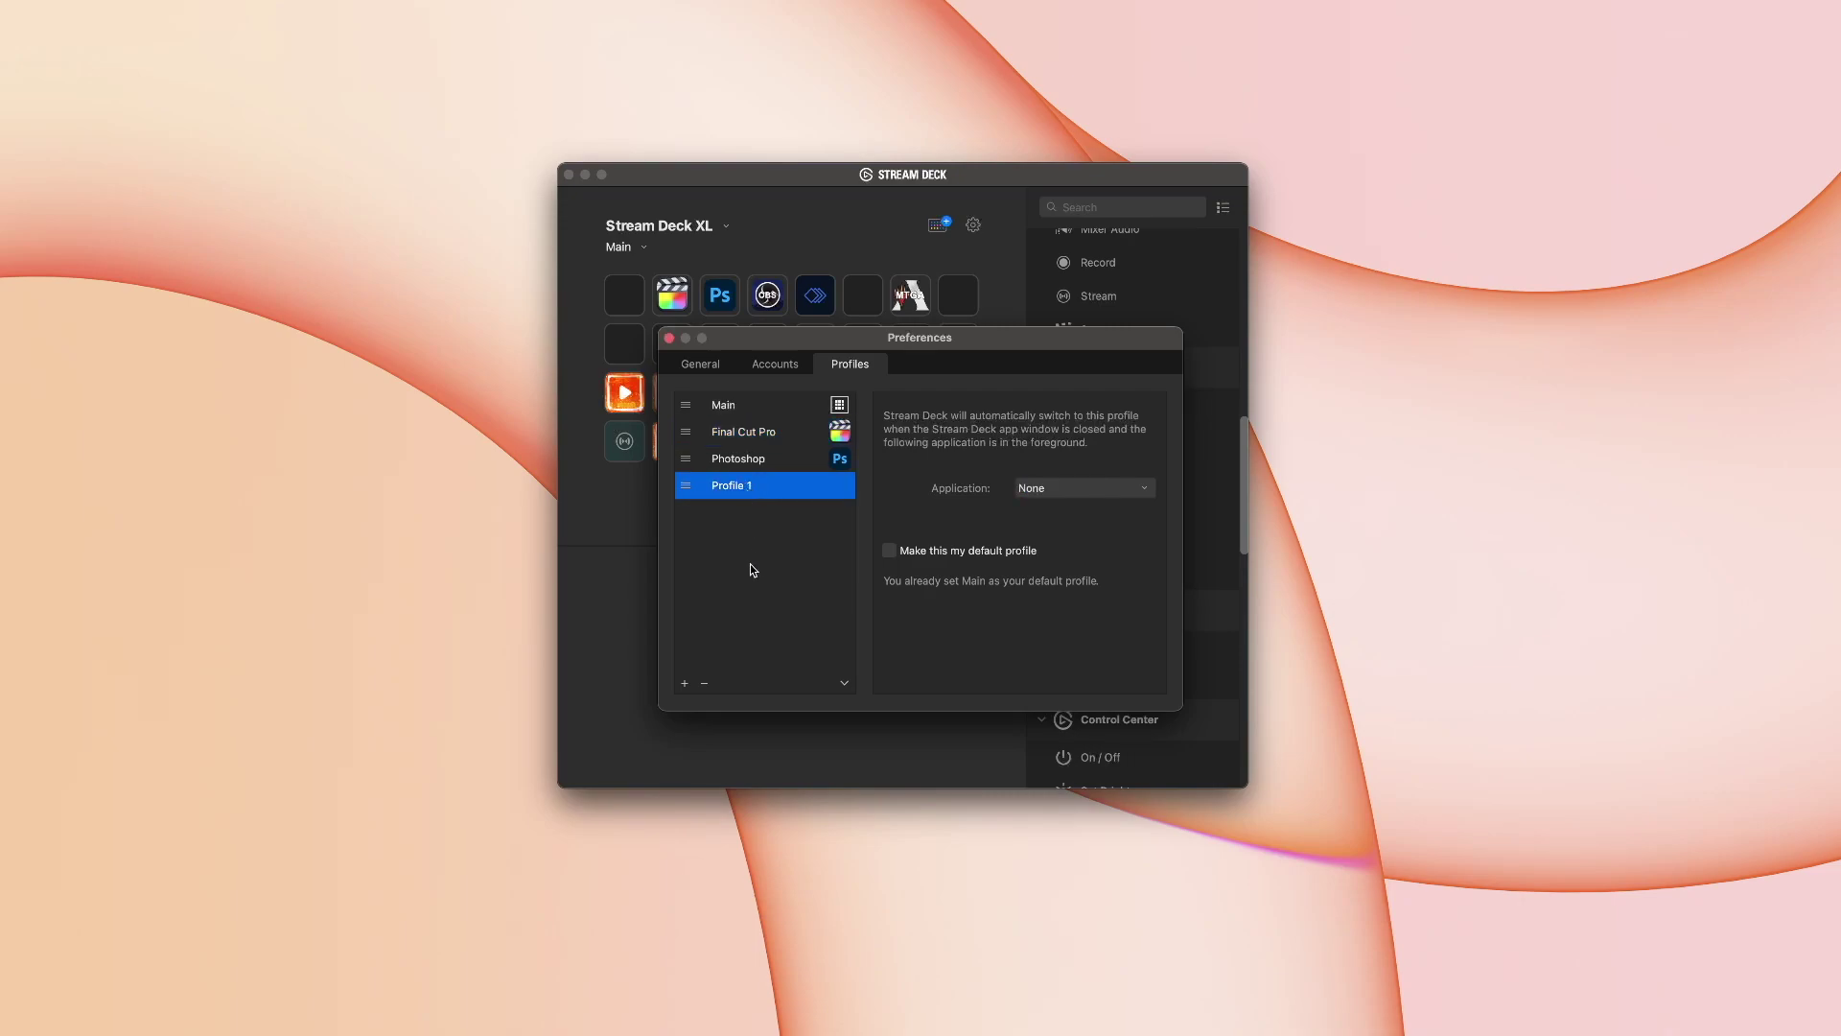
left_click(705, 683)
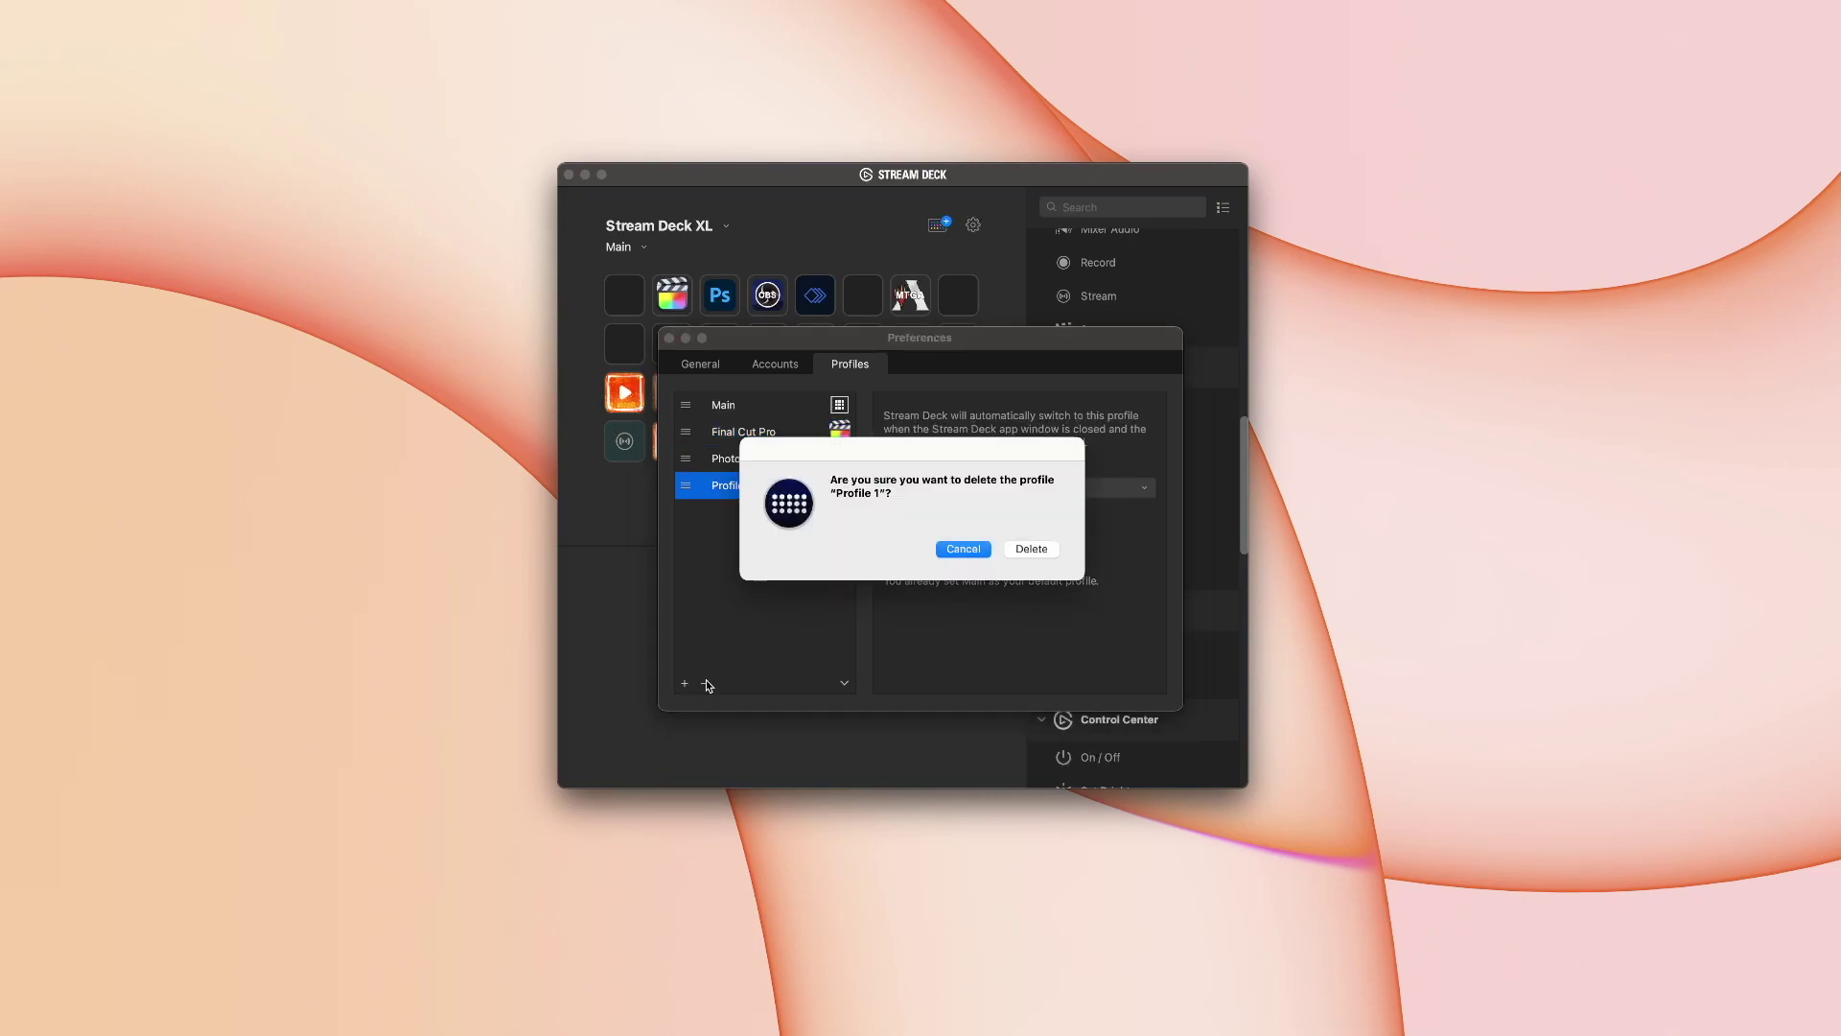
left_click(1030, 550)
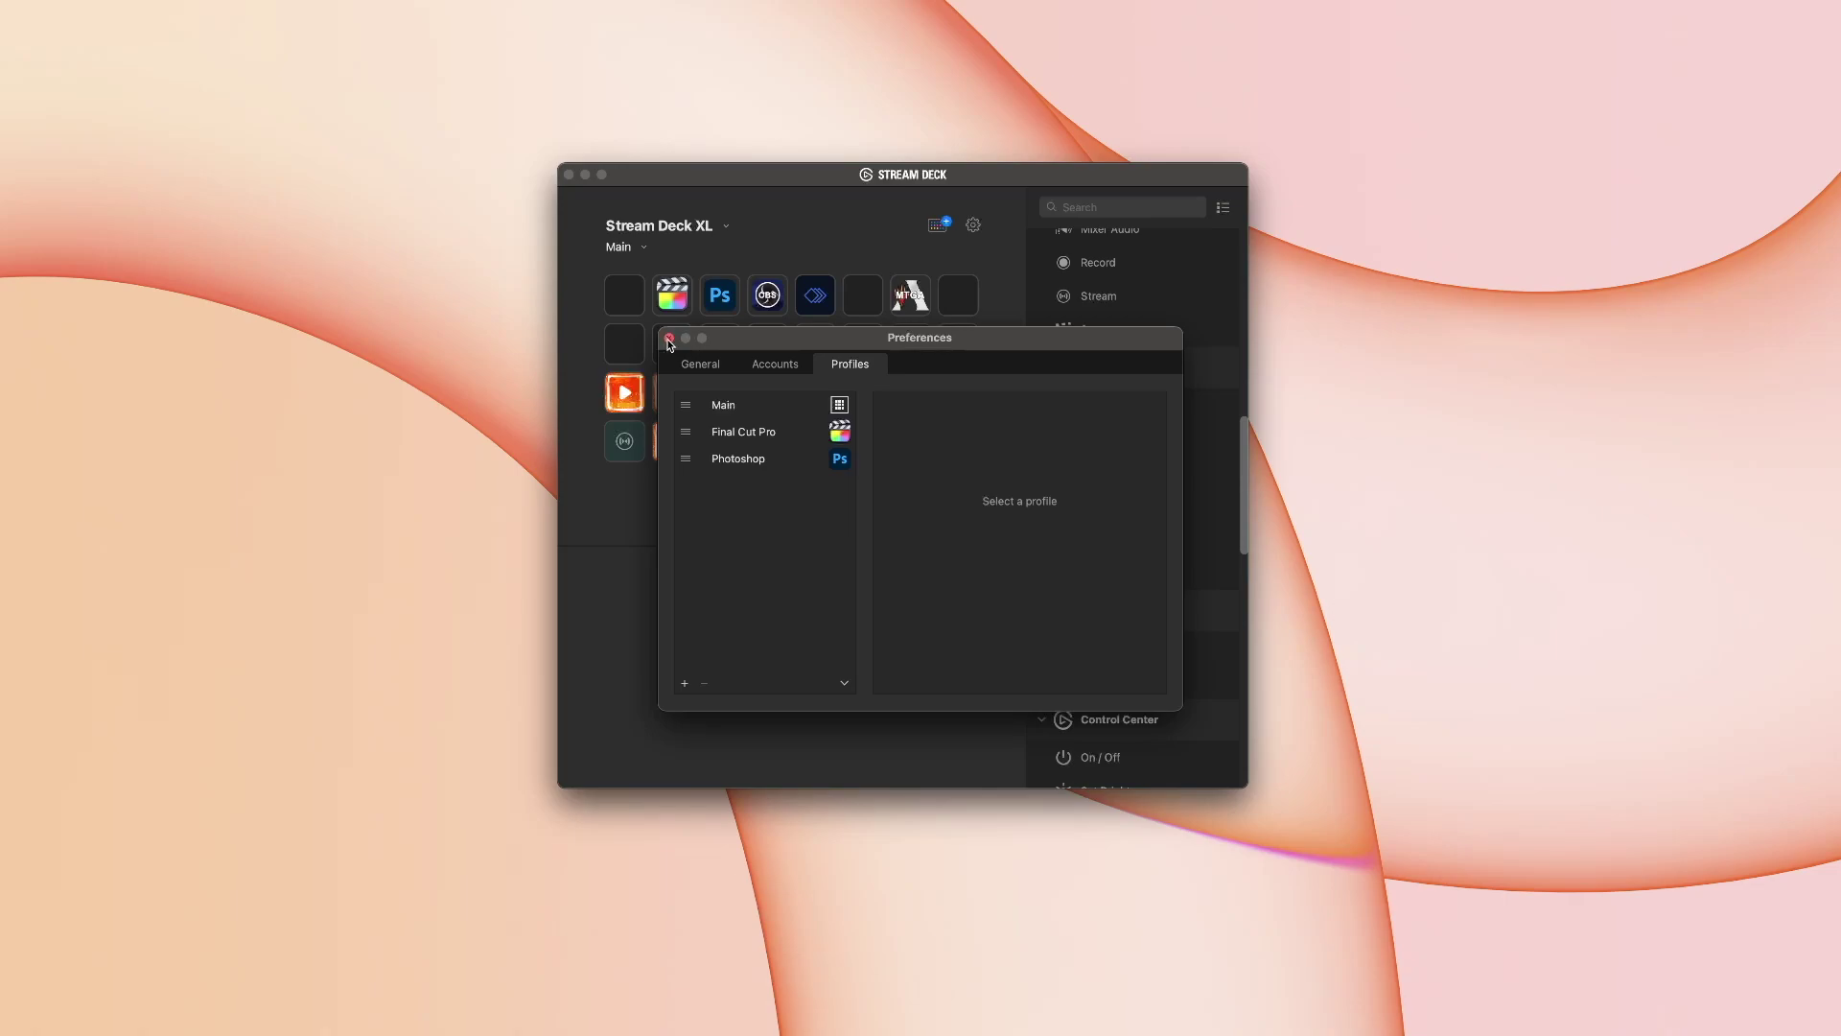
Close the Preferences window to return to the Main profile's keys.
left_click(670, 339)
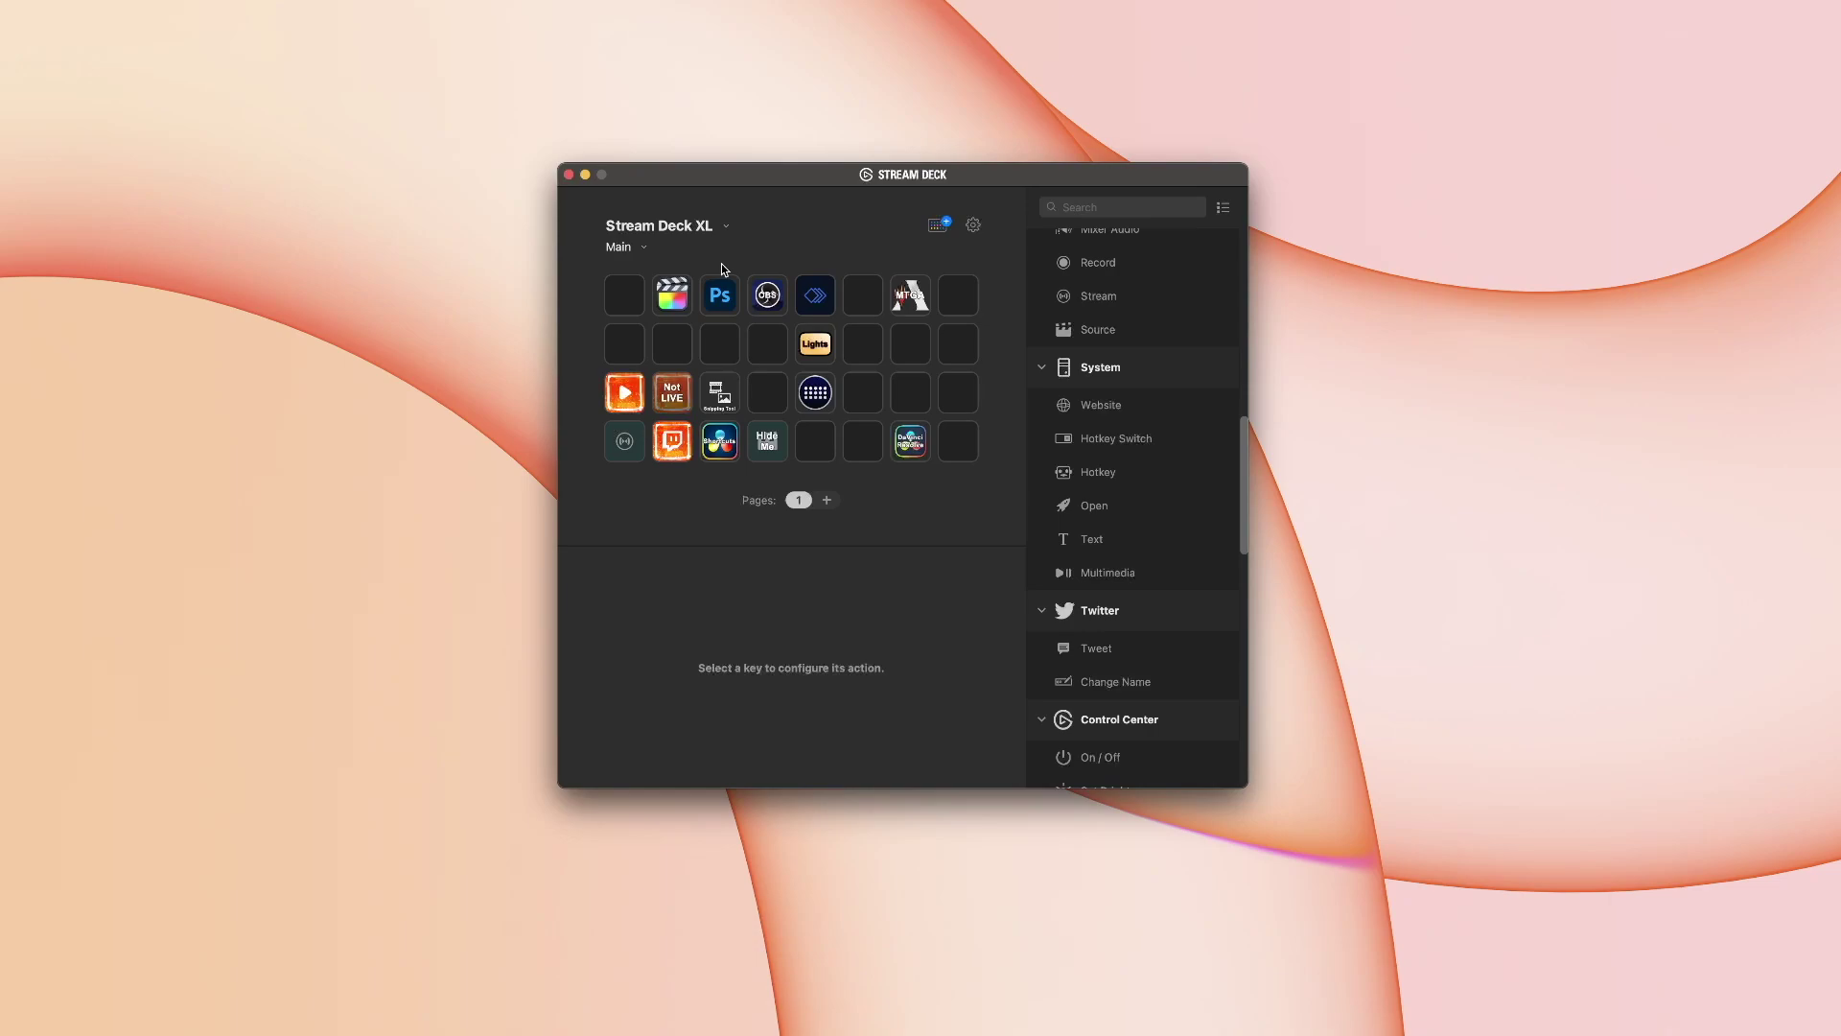
Switch the Stream Deck XL to the Final Cut Pro profile.
left_click(645, 247)
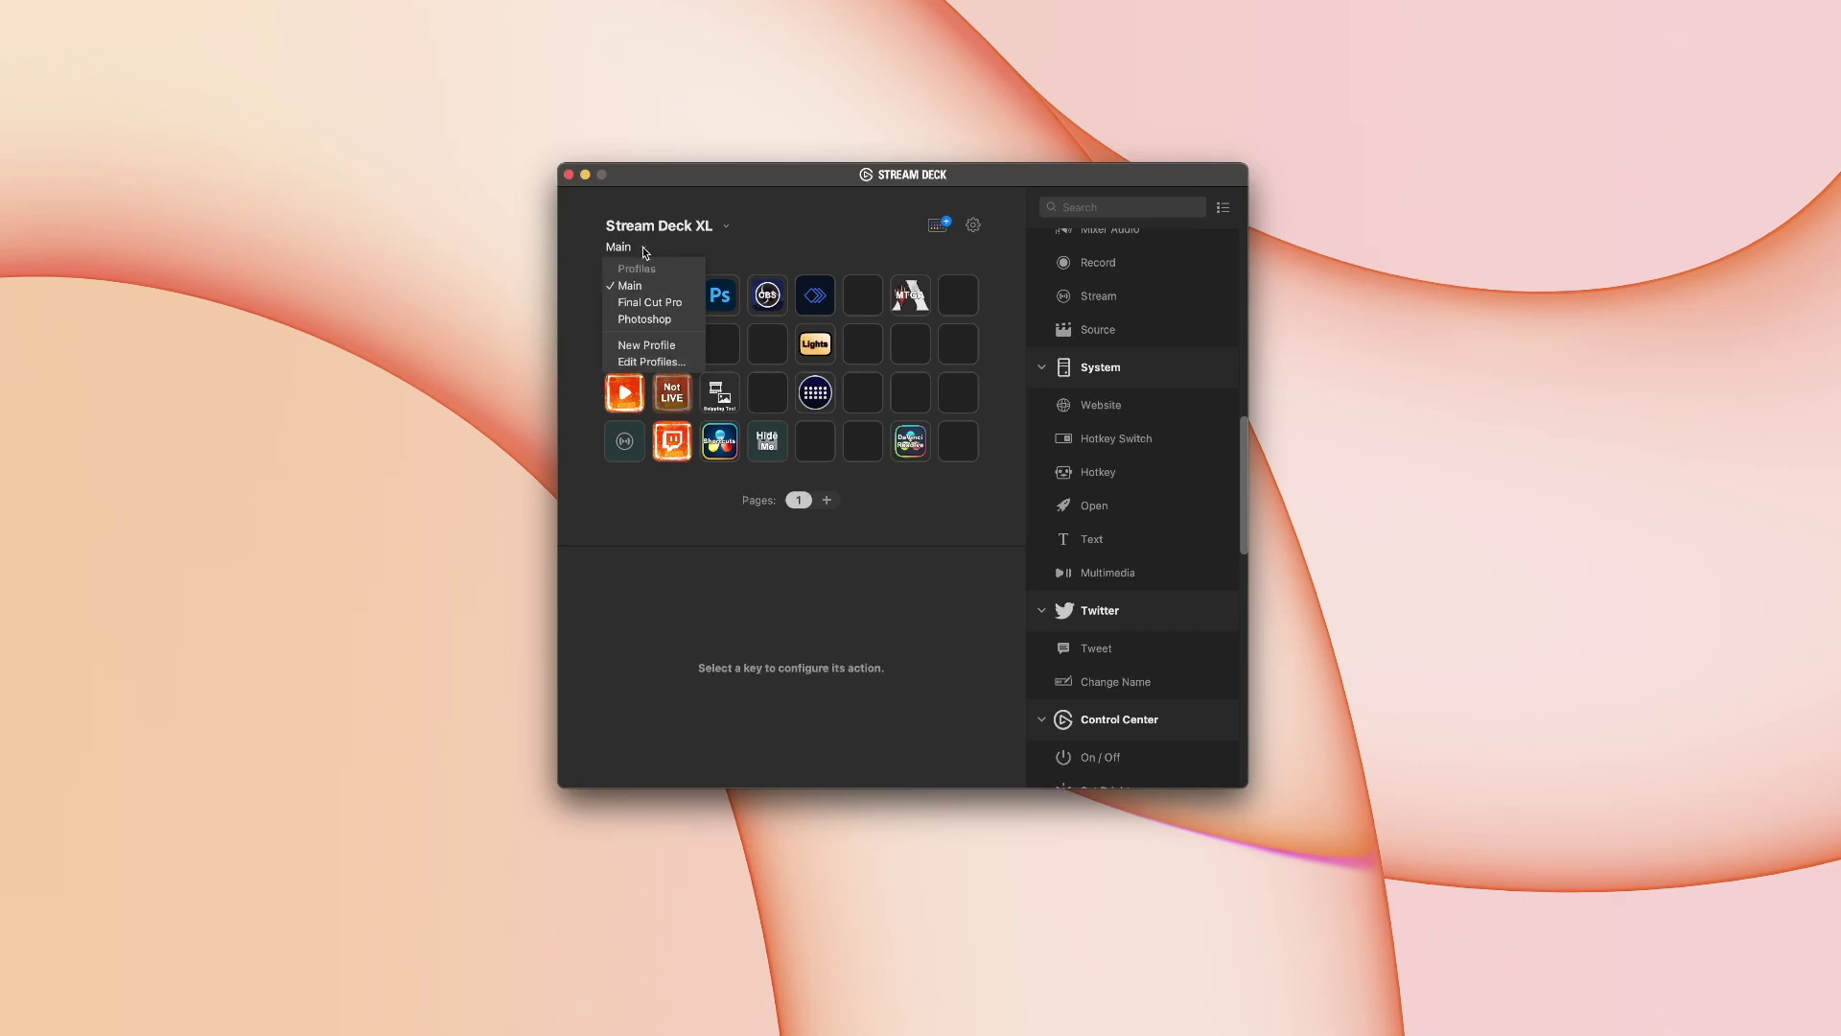
left_click(640, 305)
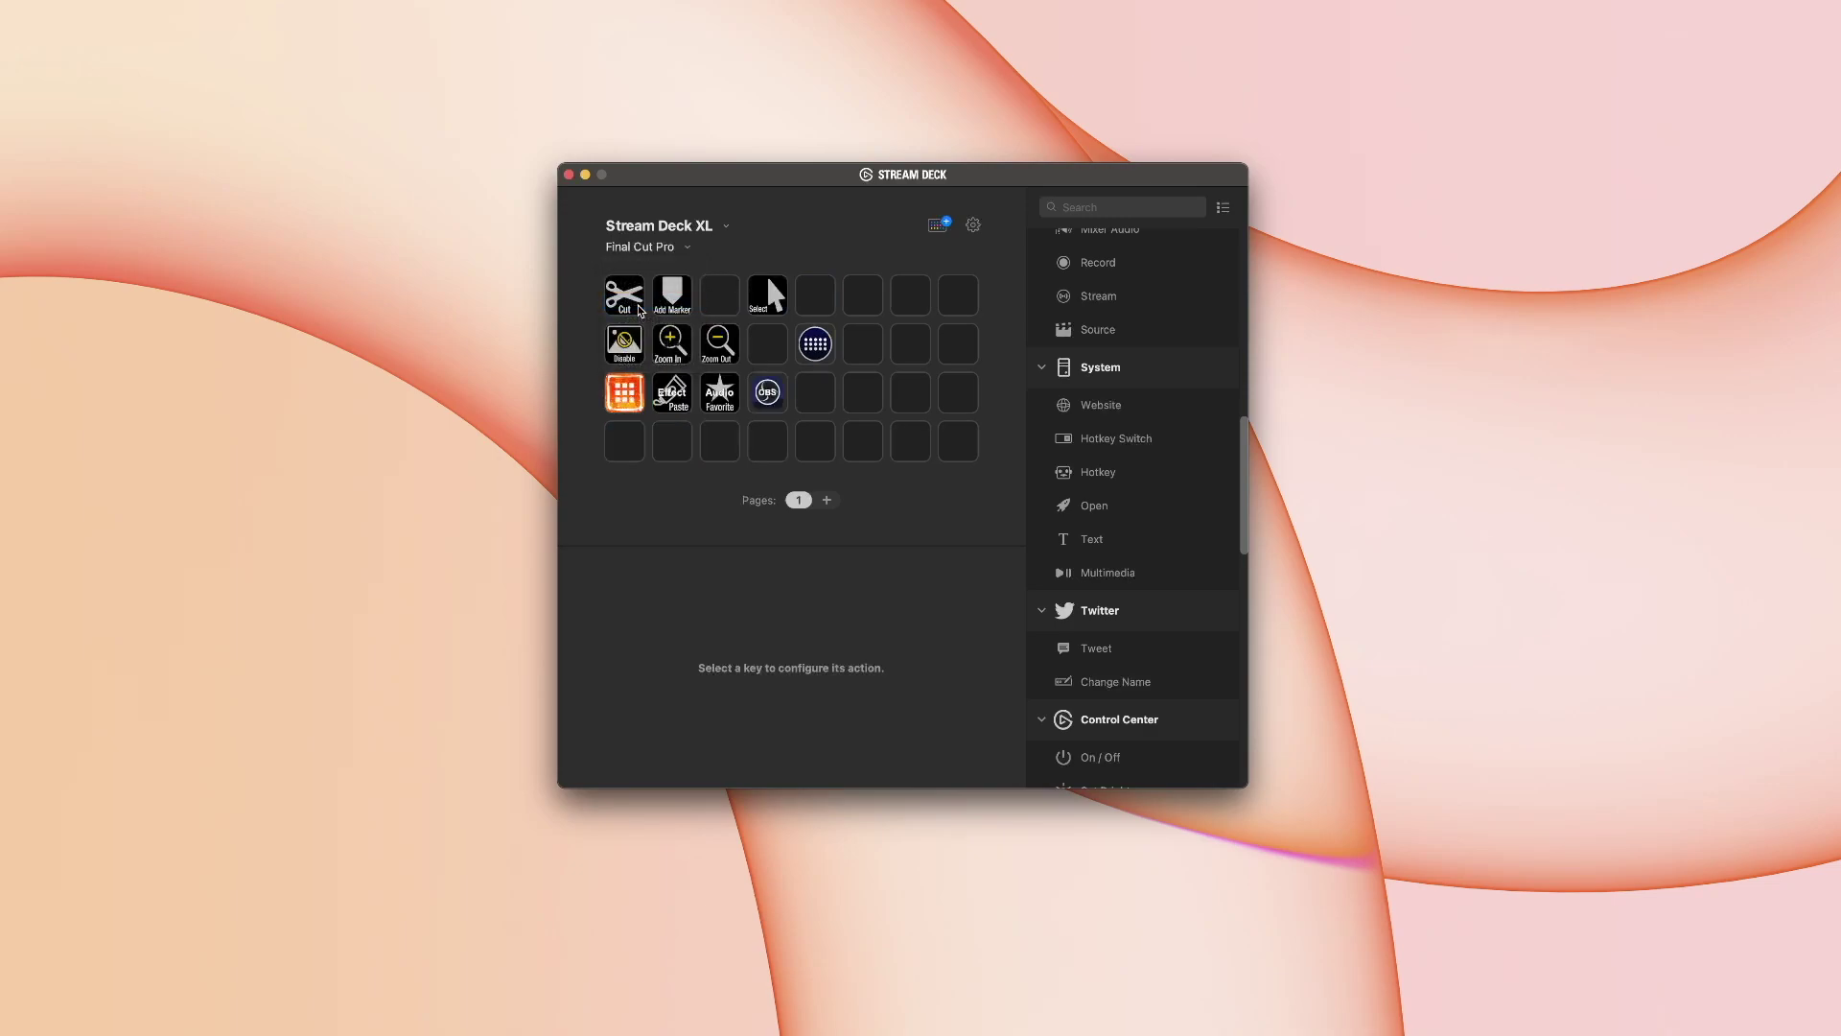
Place a Switch Profile action on an empty row-3 key, keeping its target as Next Profile.
left_click(632, 398)
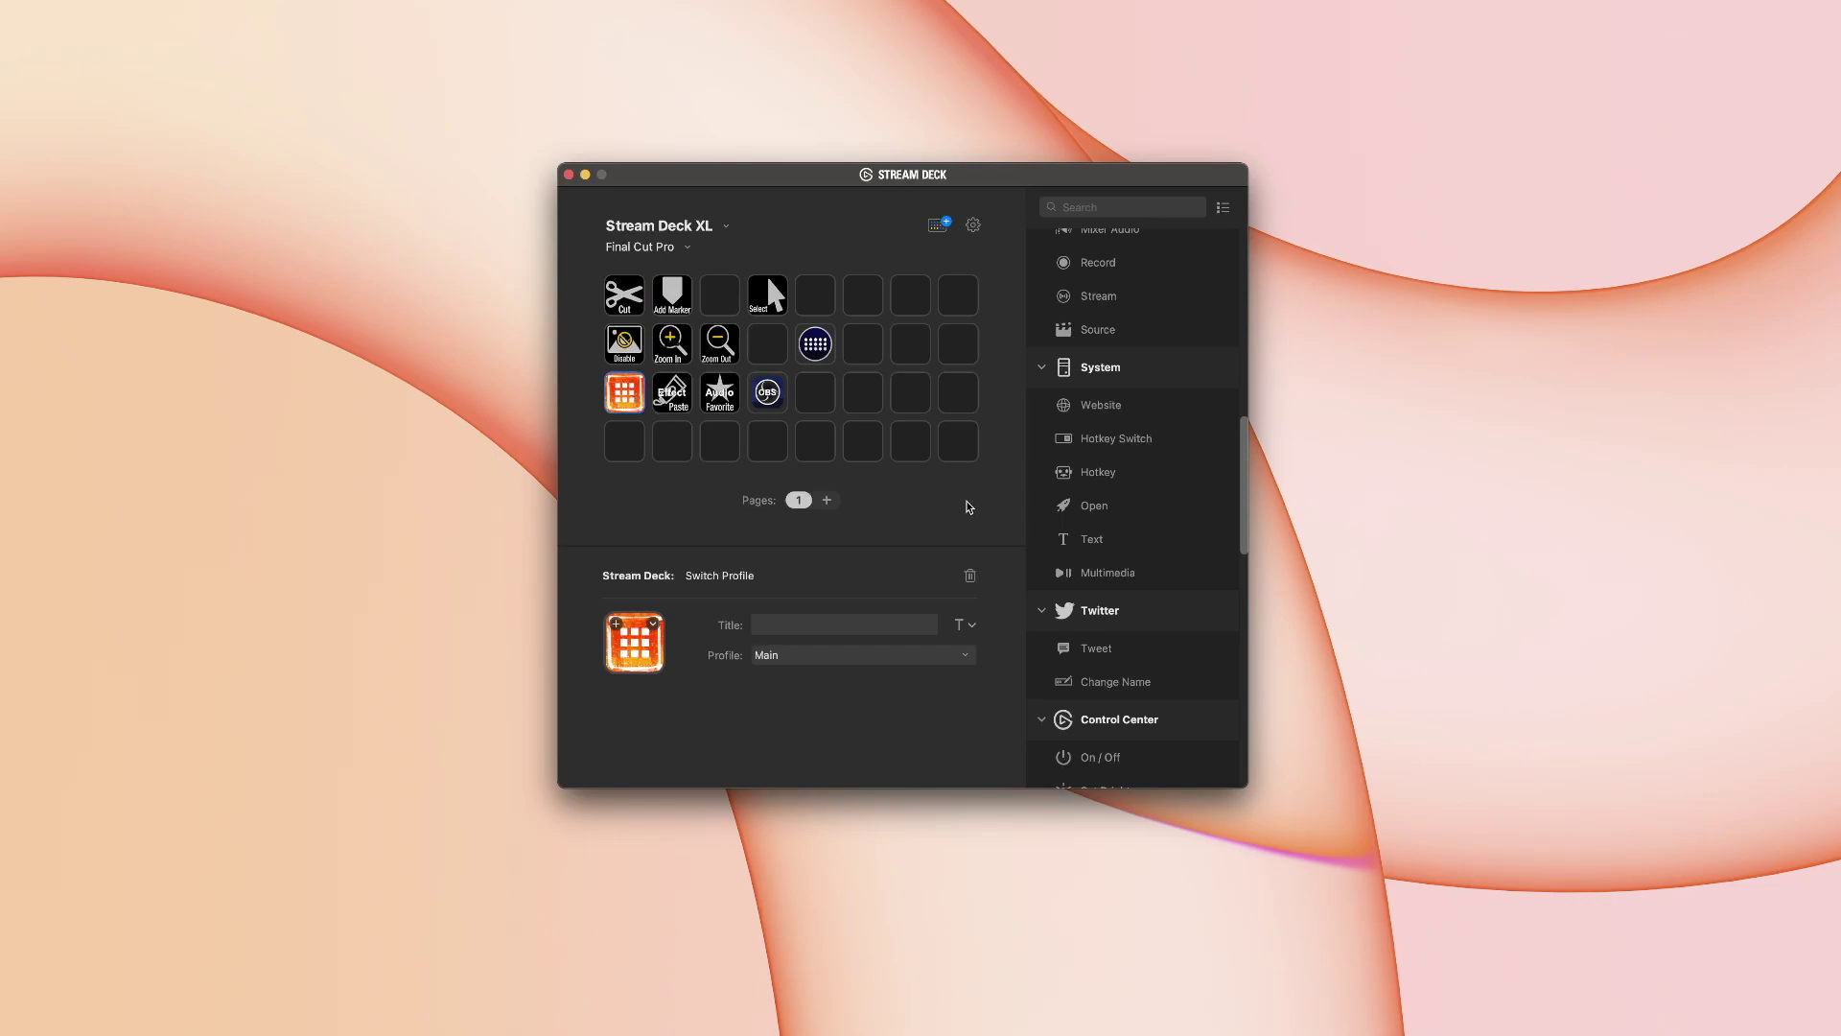
scroll(1089, 515, "down", 3)
scroll(1089, 515, "up", 10)
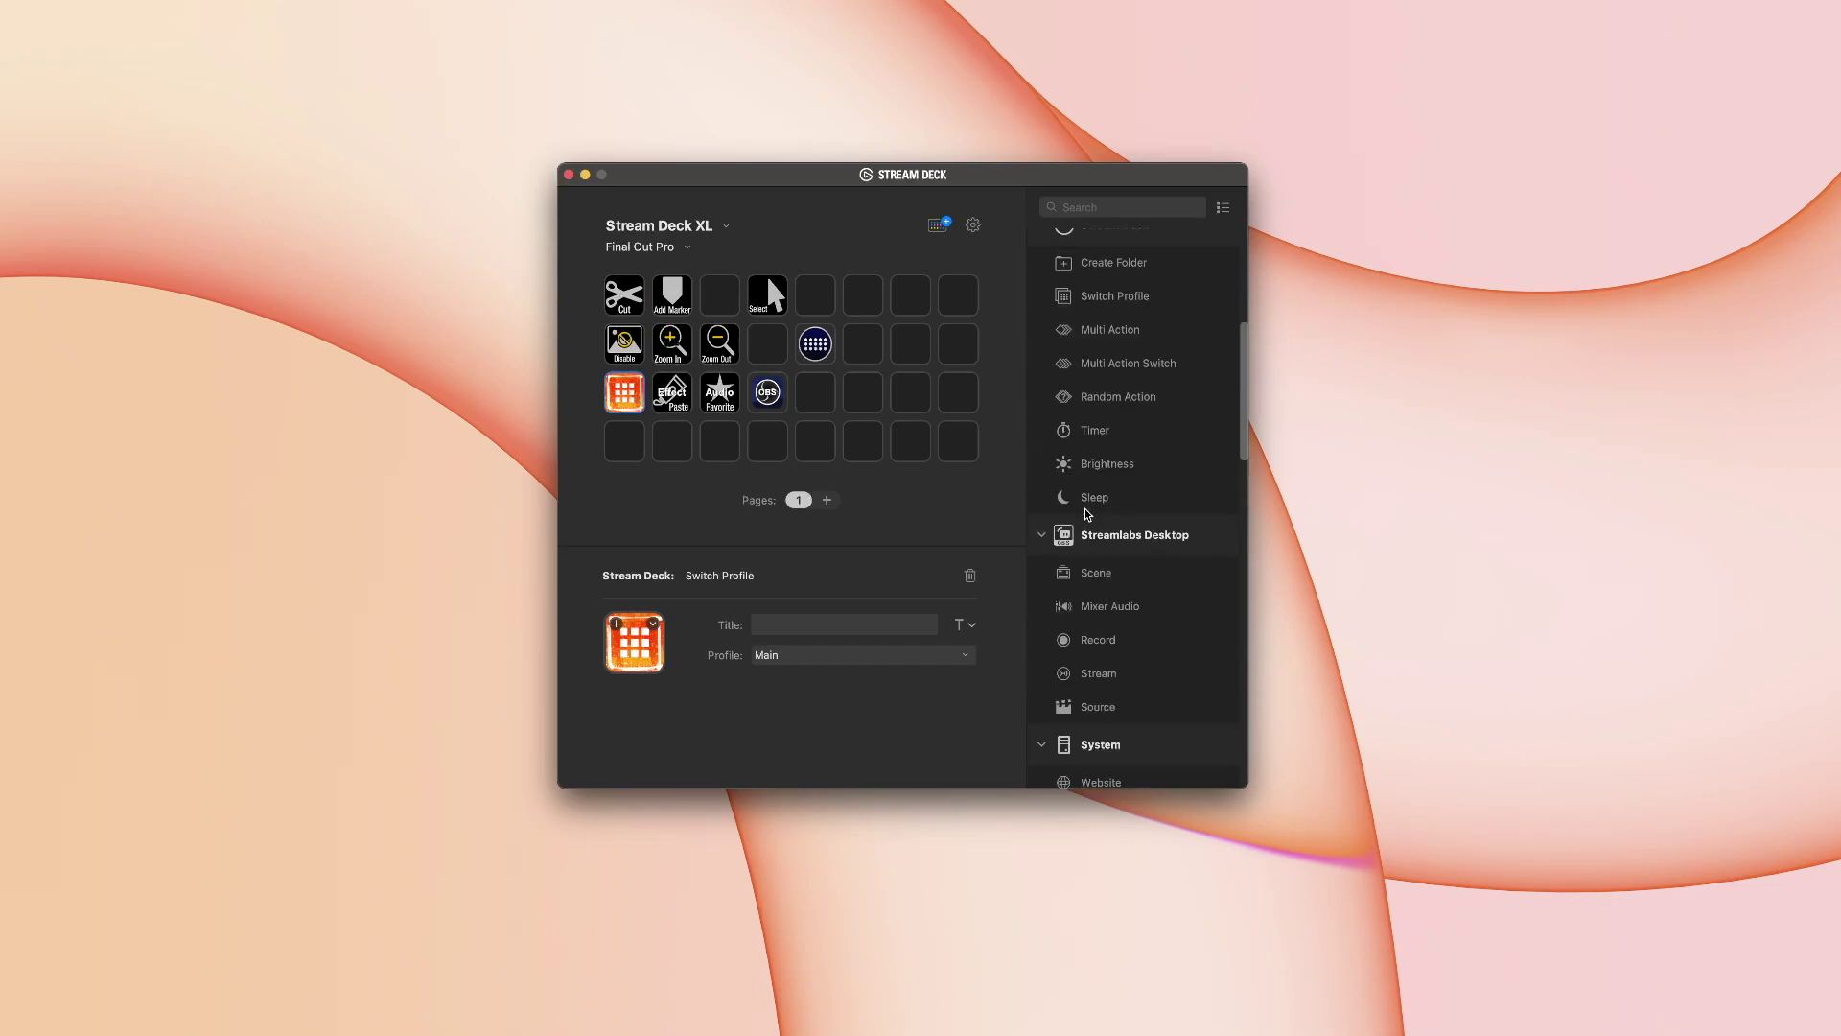
scroll(1089, 515, "up", 2)
scroll(1089, 515, "up", 3)
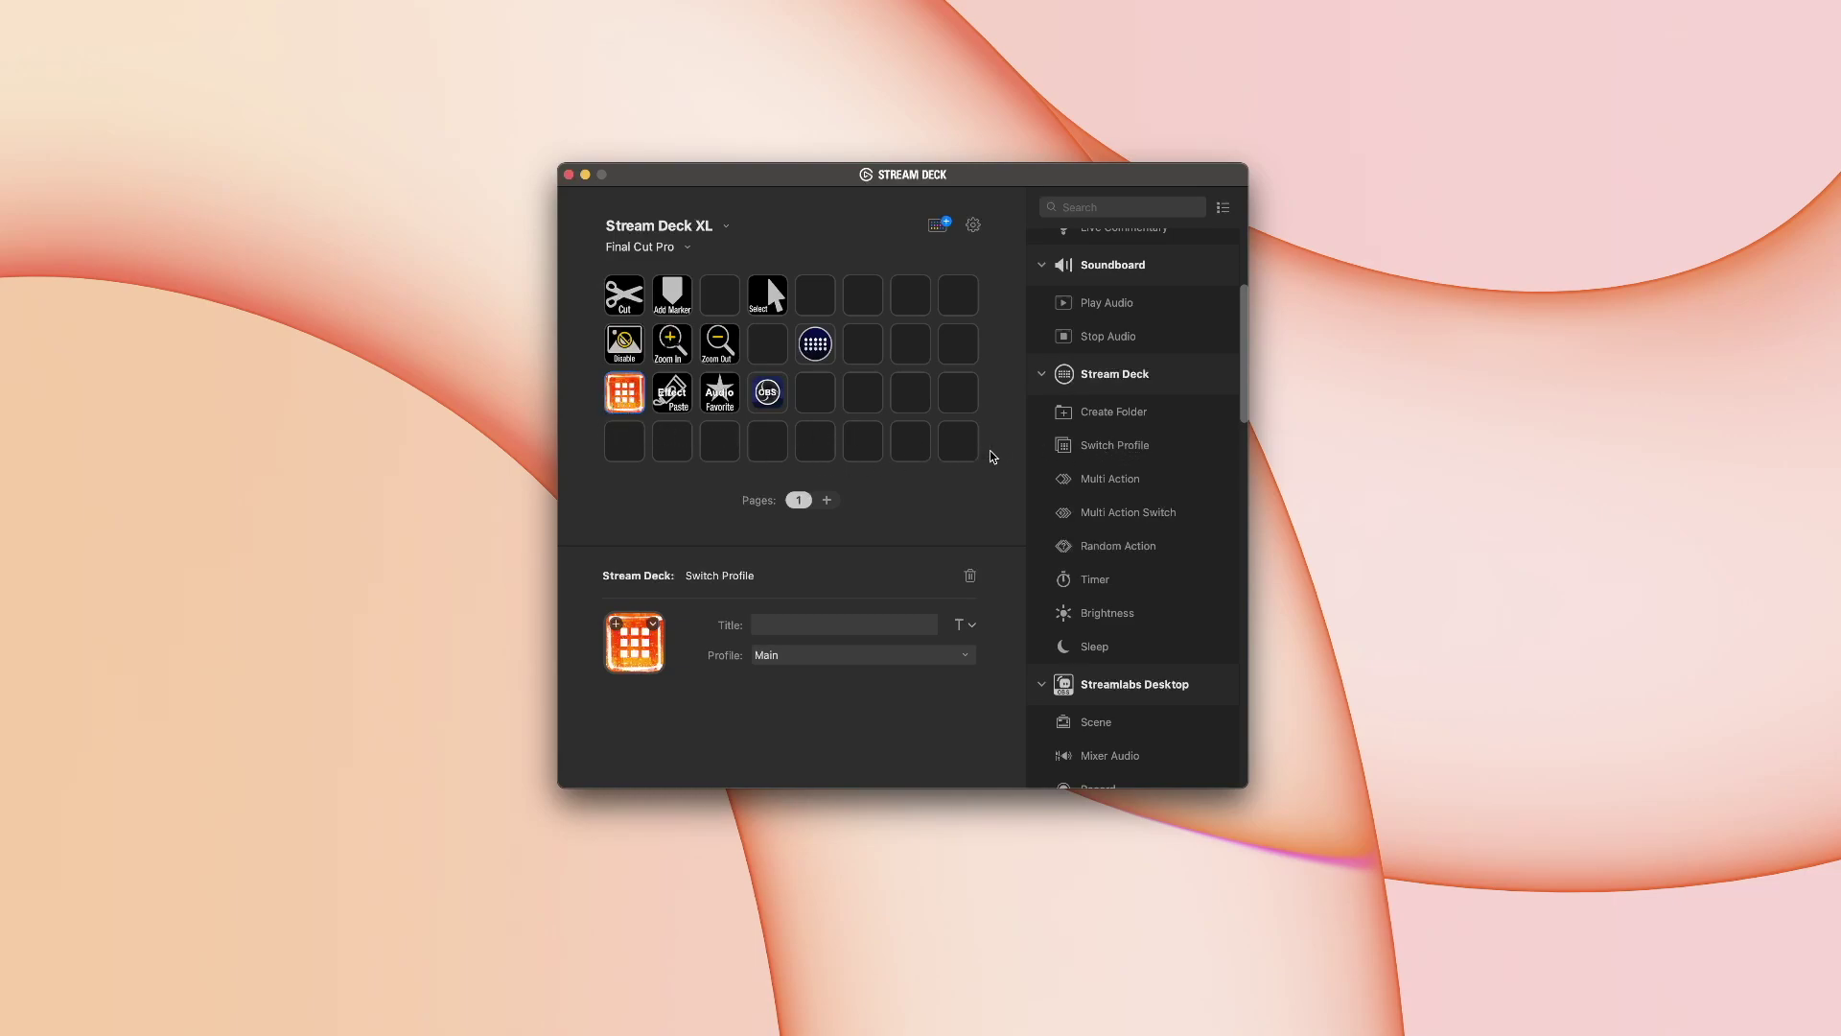
left_click_drag(1103, 455, 922, 403)
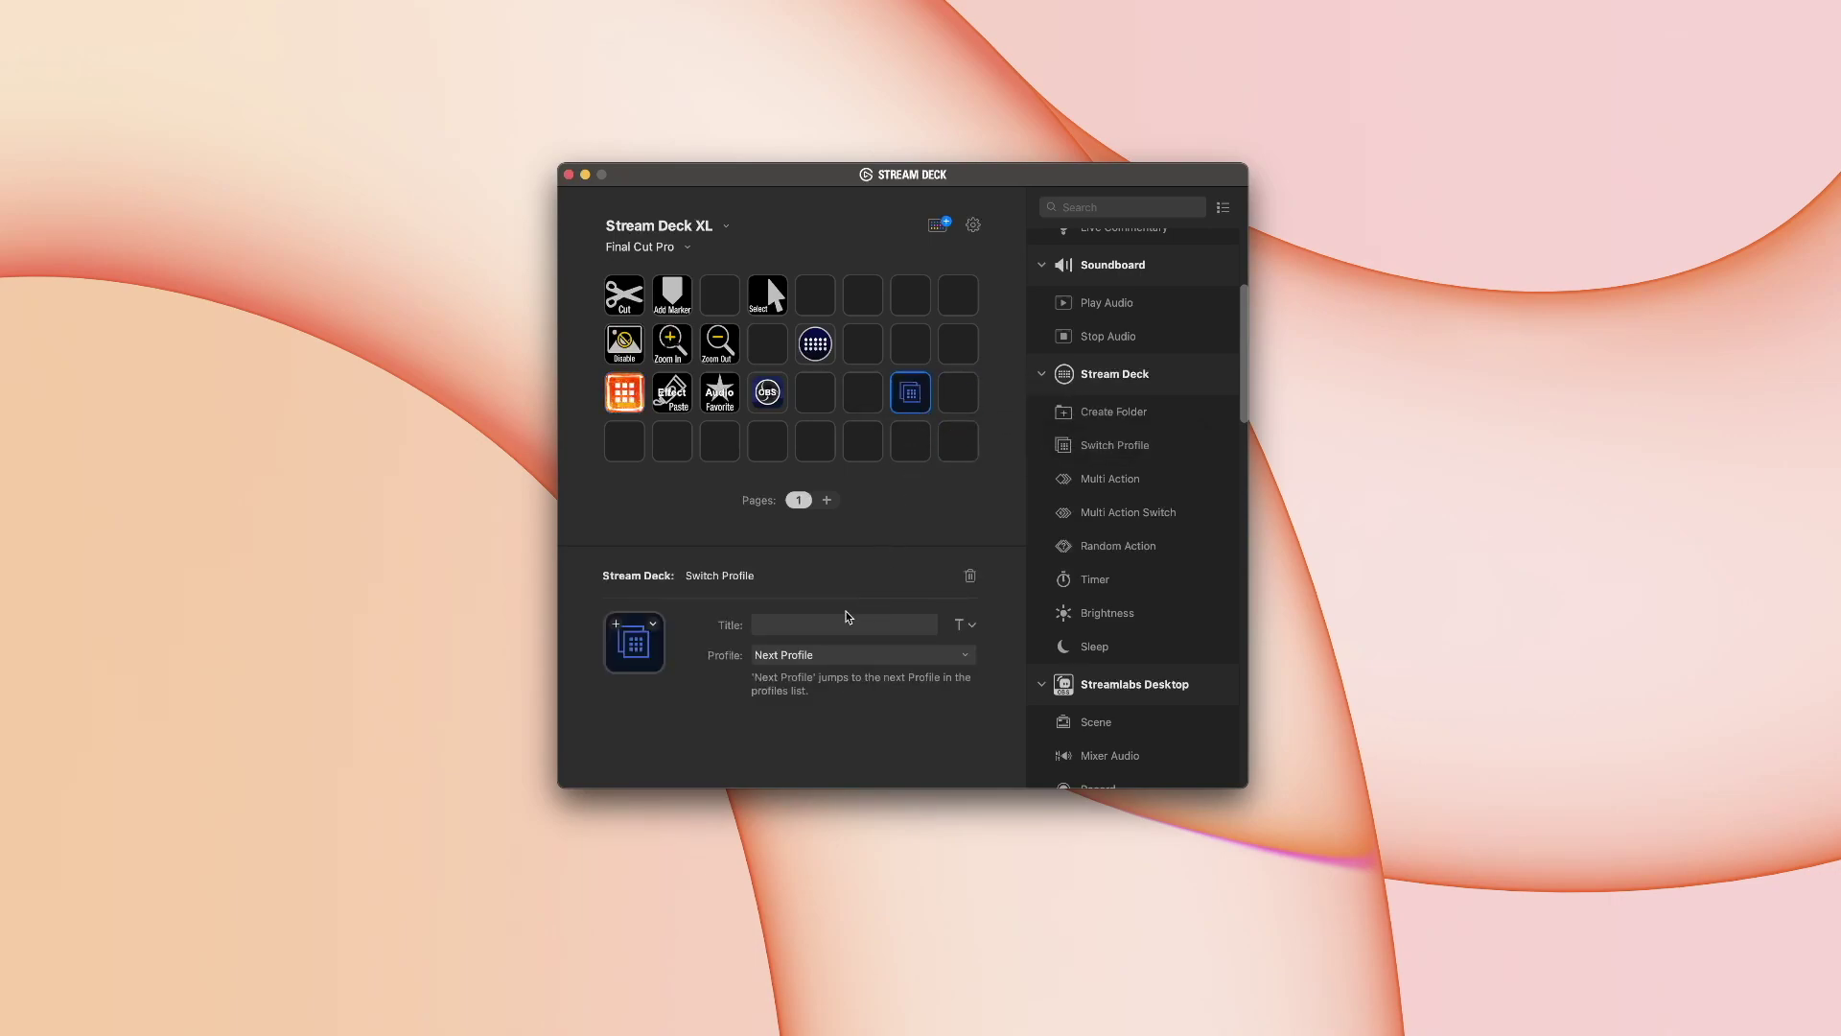
left_click(823, 655)
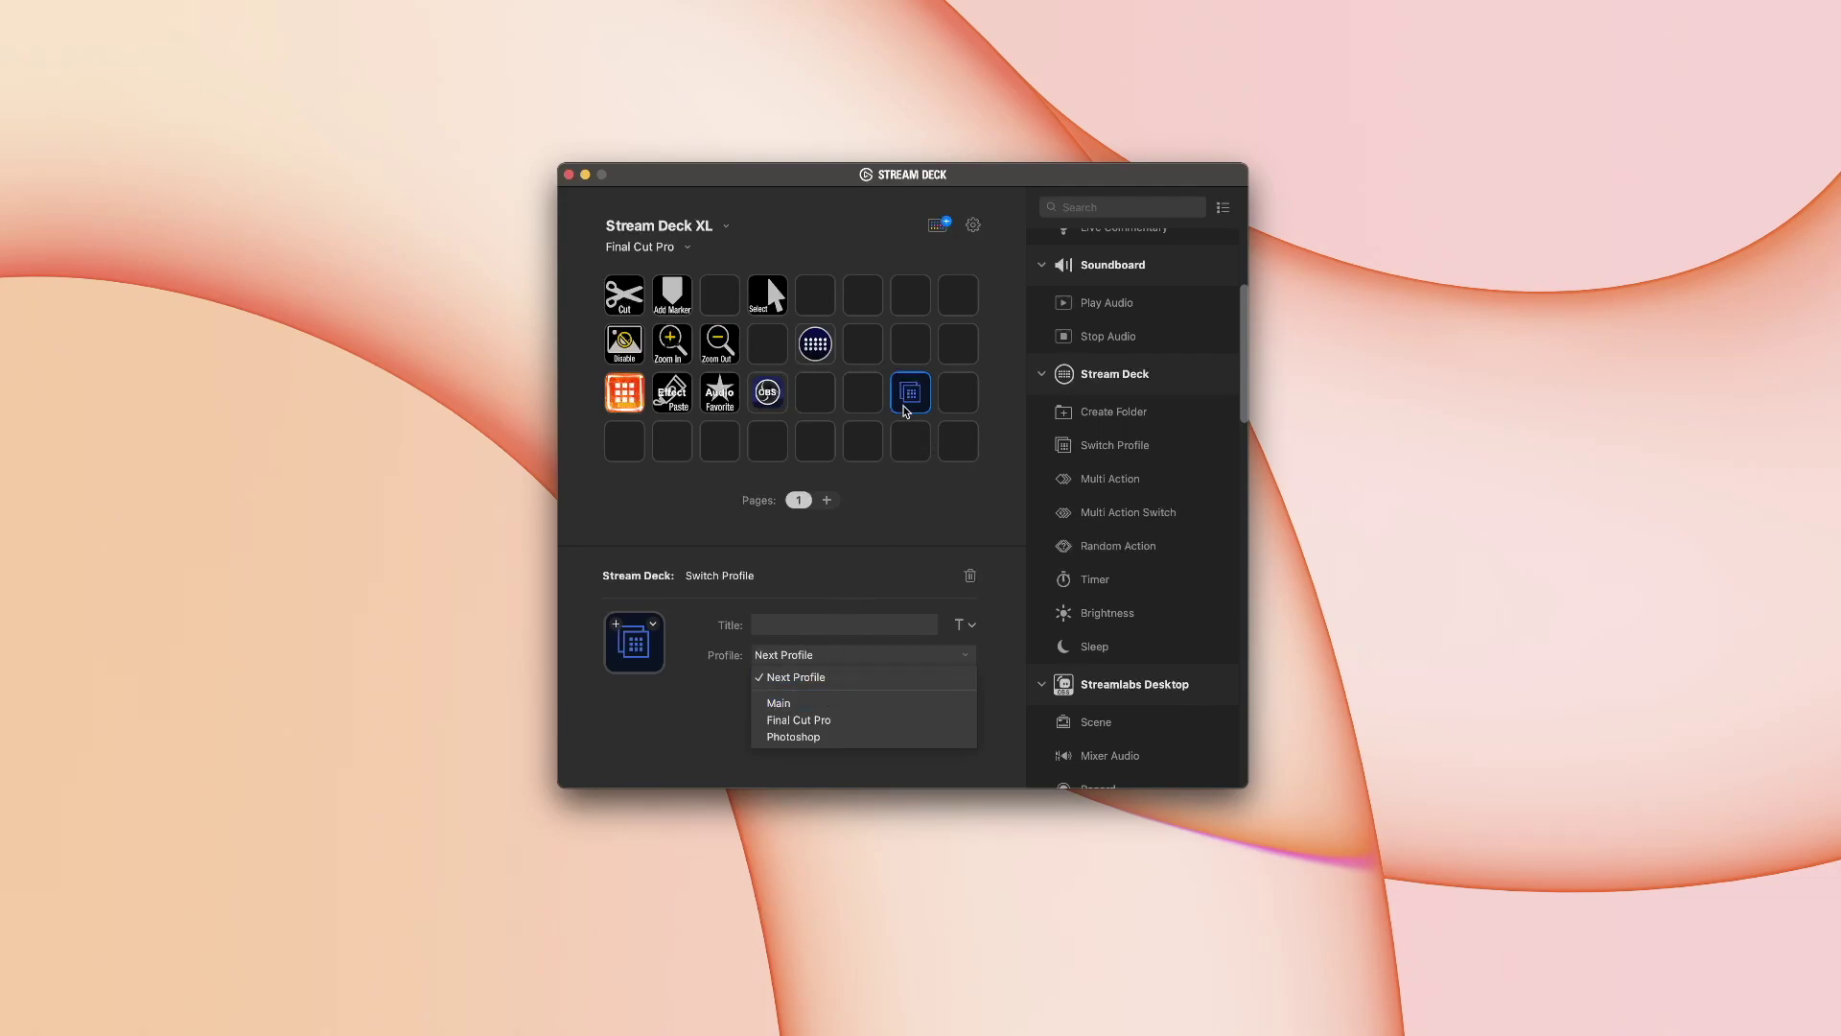
left_click(905, 403)
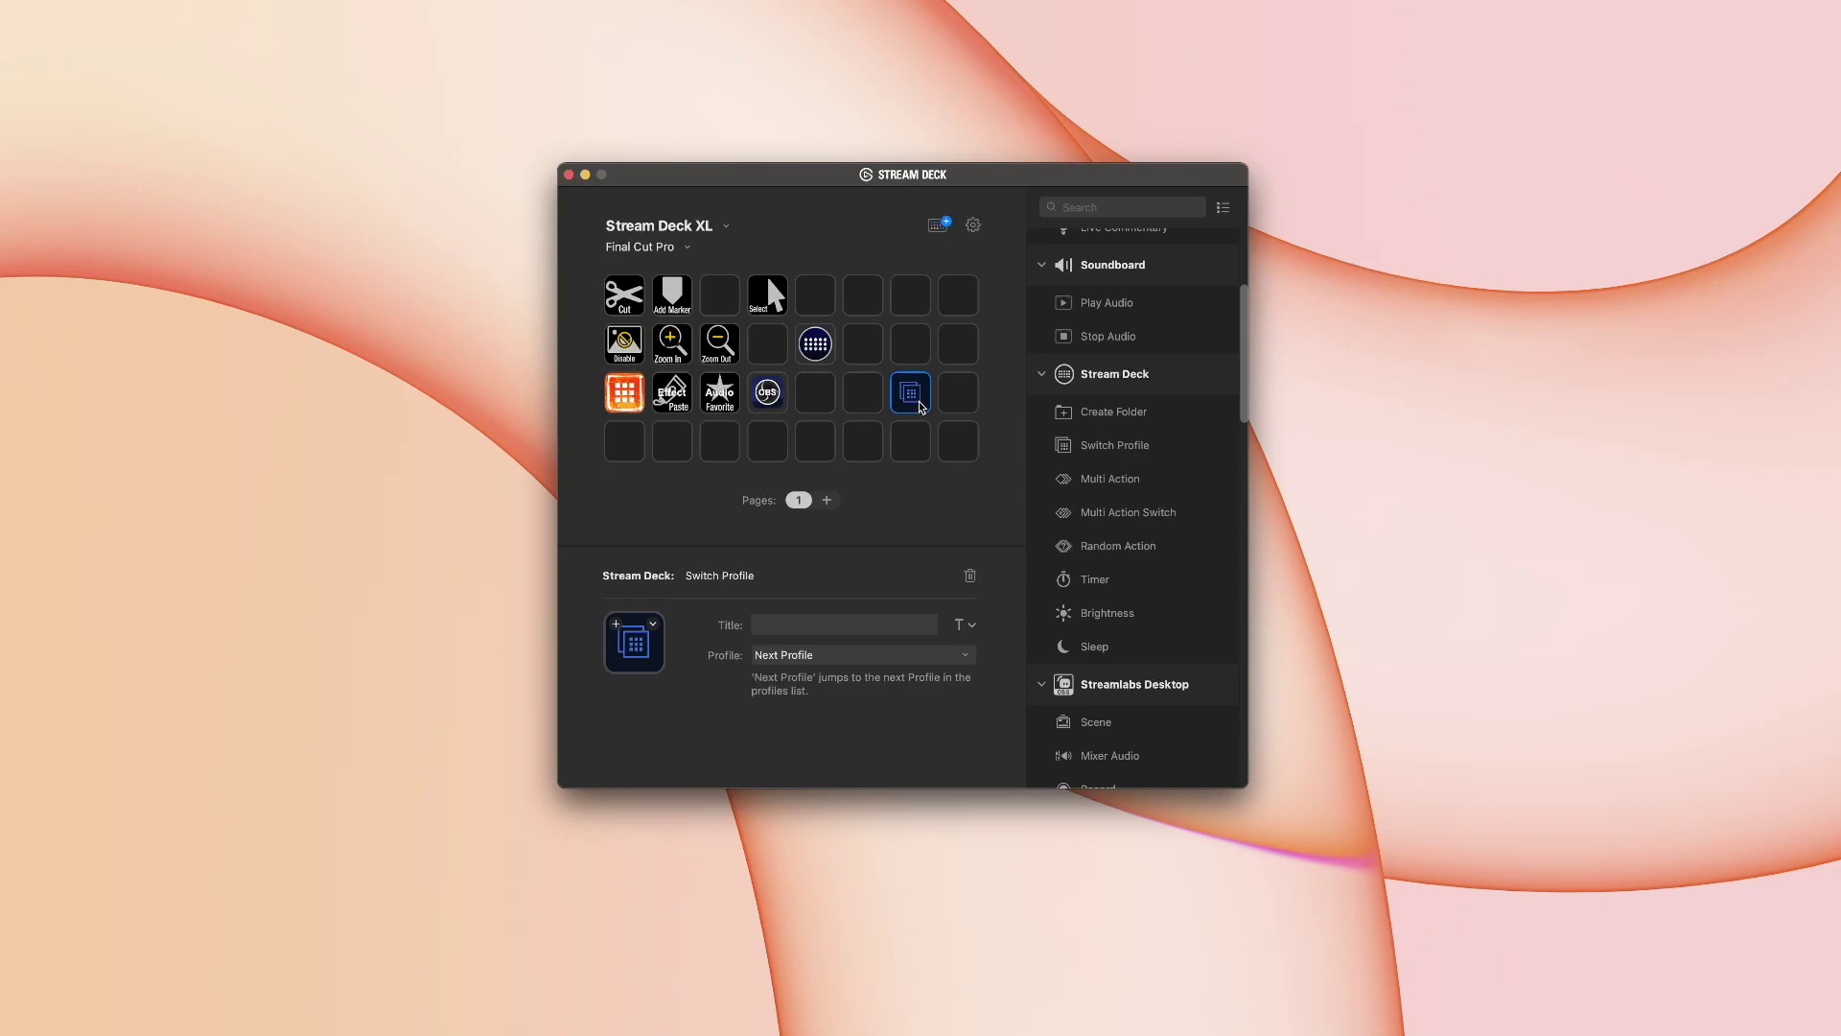
Delete the new Next Profile key from the third row and confirm.
right_click(919, 407)
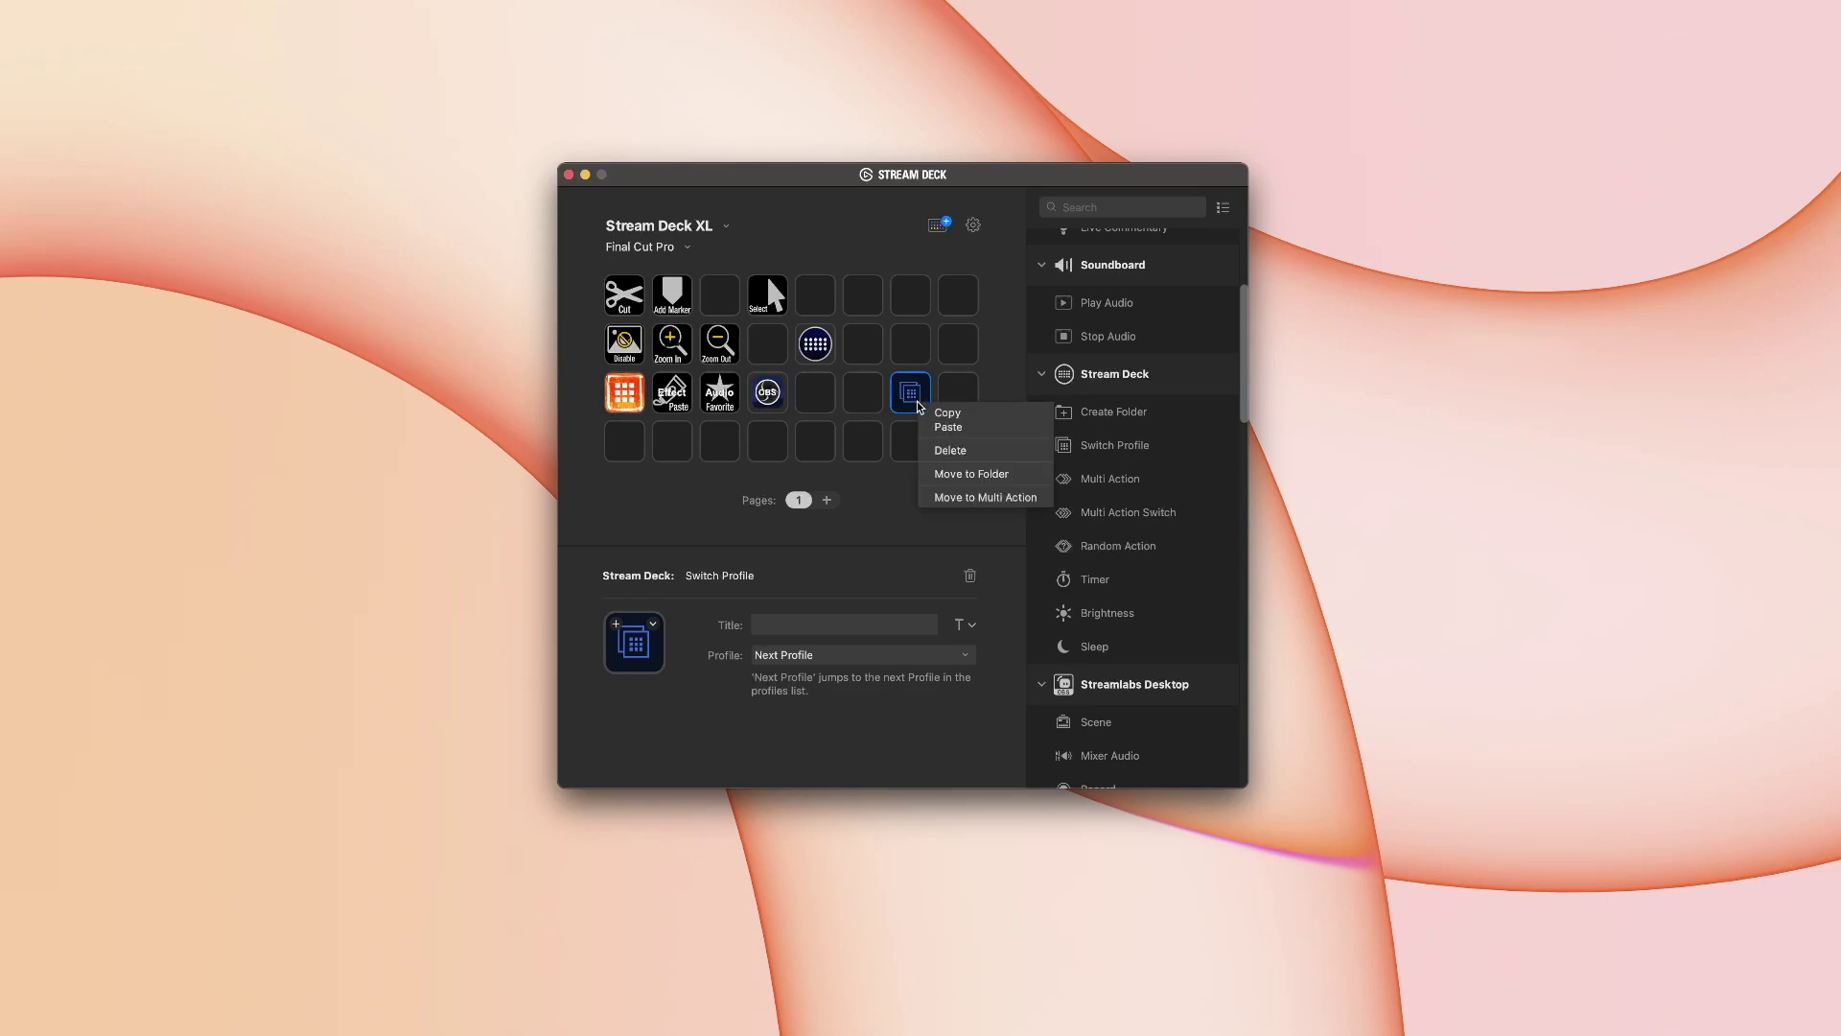
left_click(956, 451)
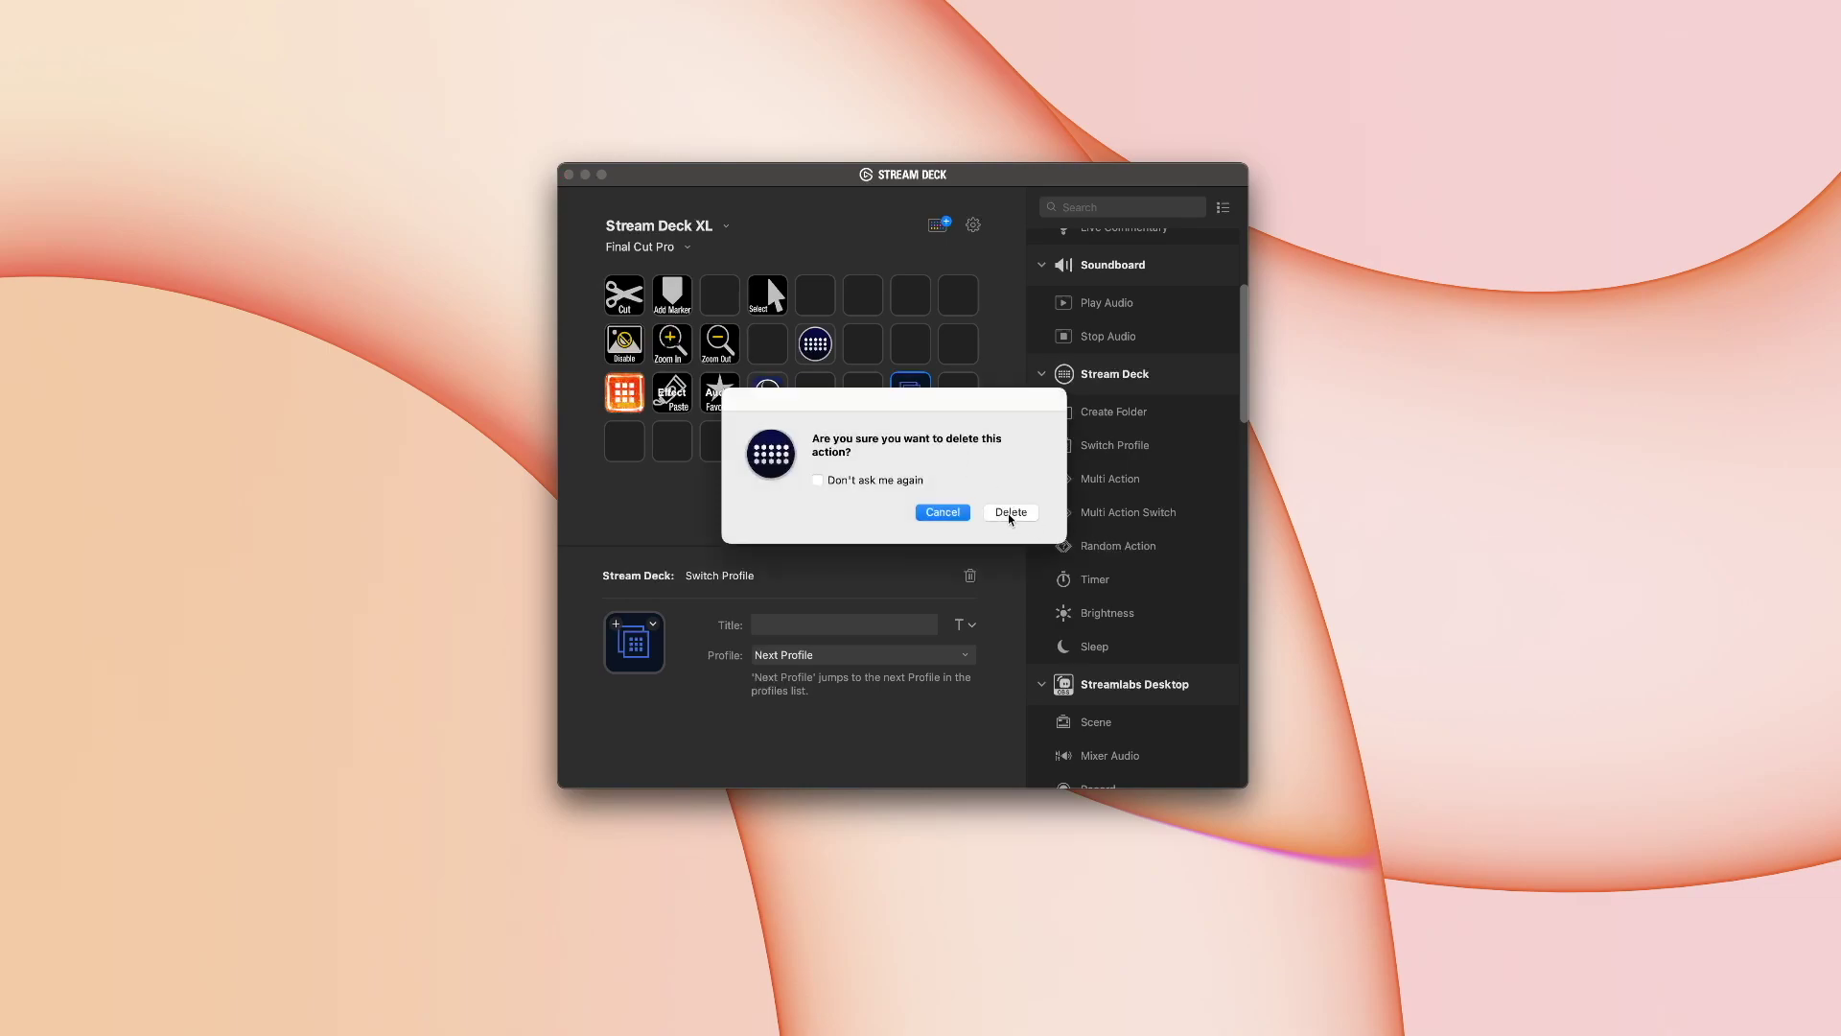
left_click(1011, 514)
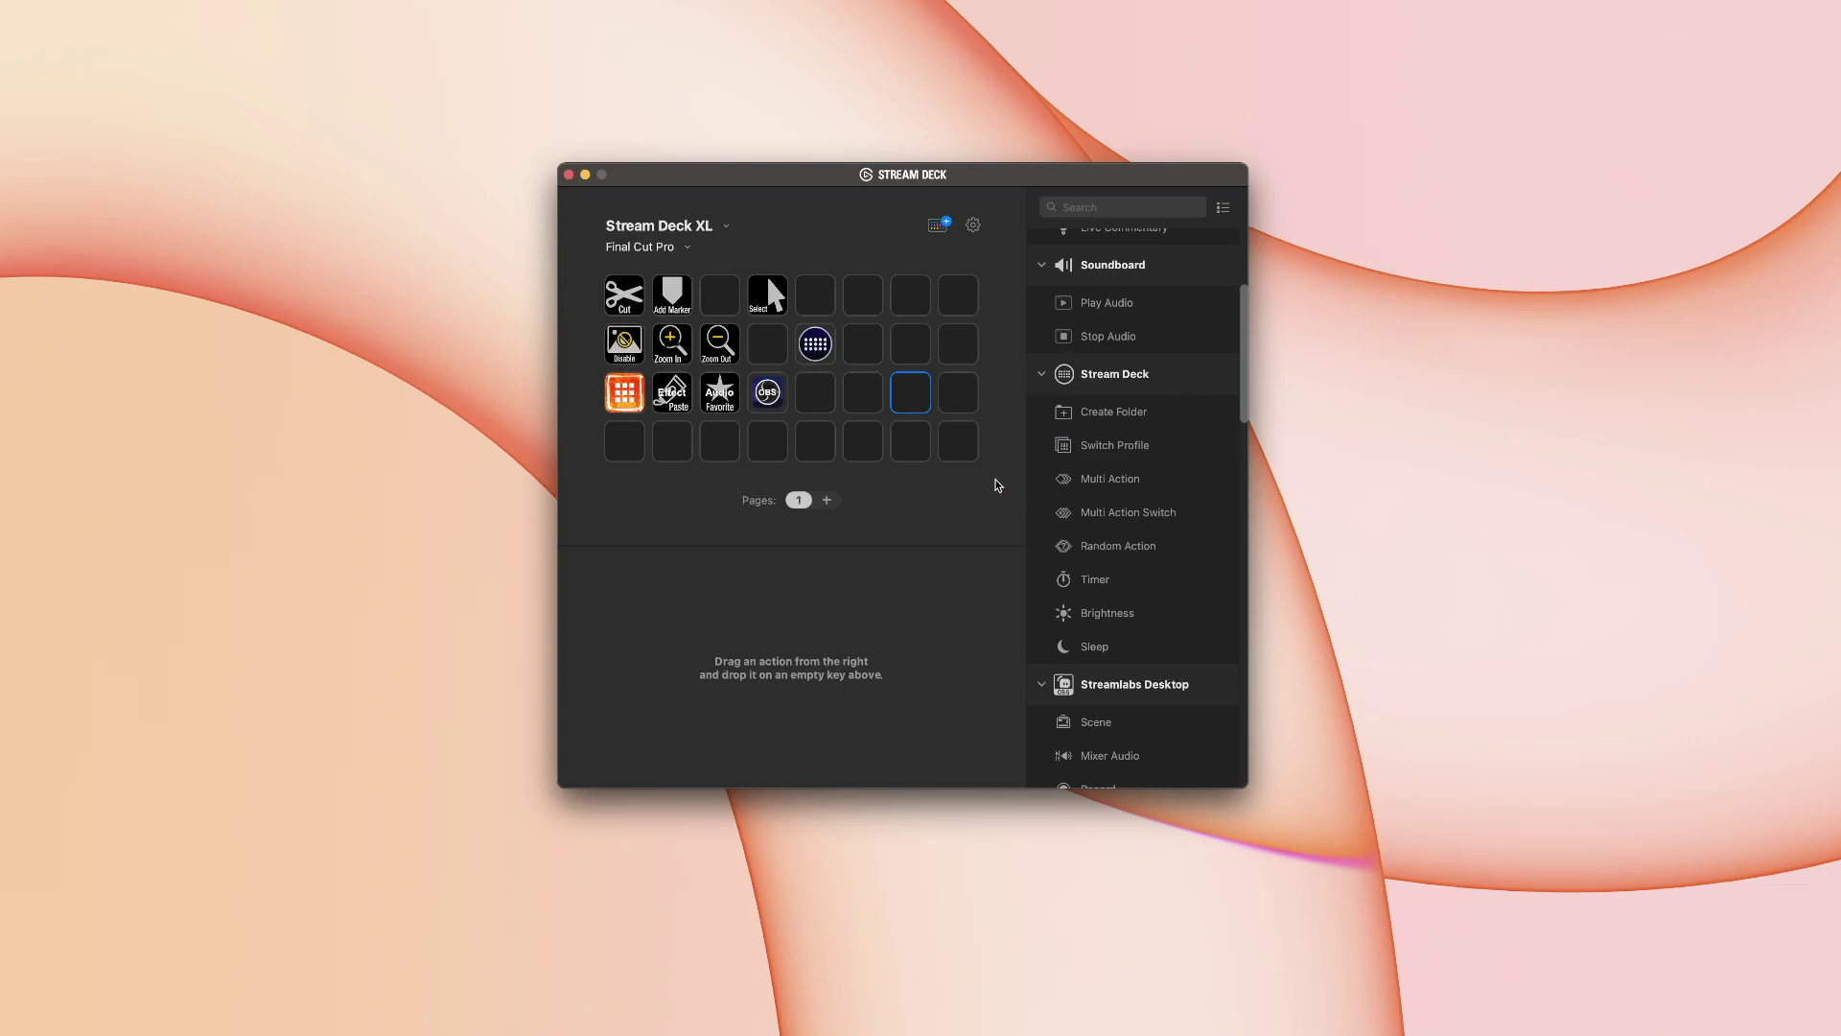
Switch the Stream Deck XL back to the Main profile.
left_click(687, 255)
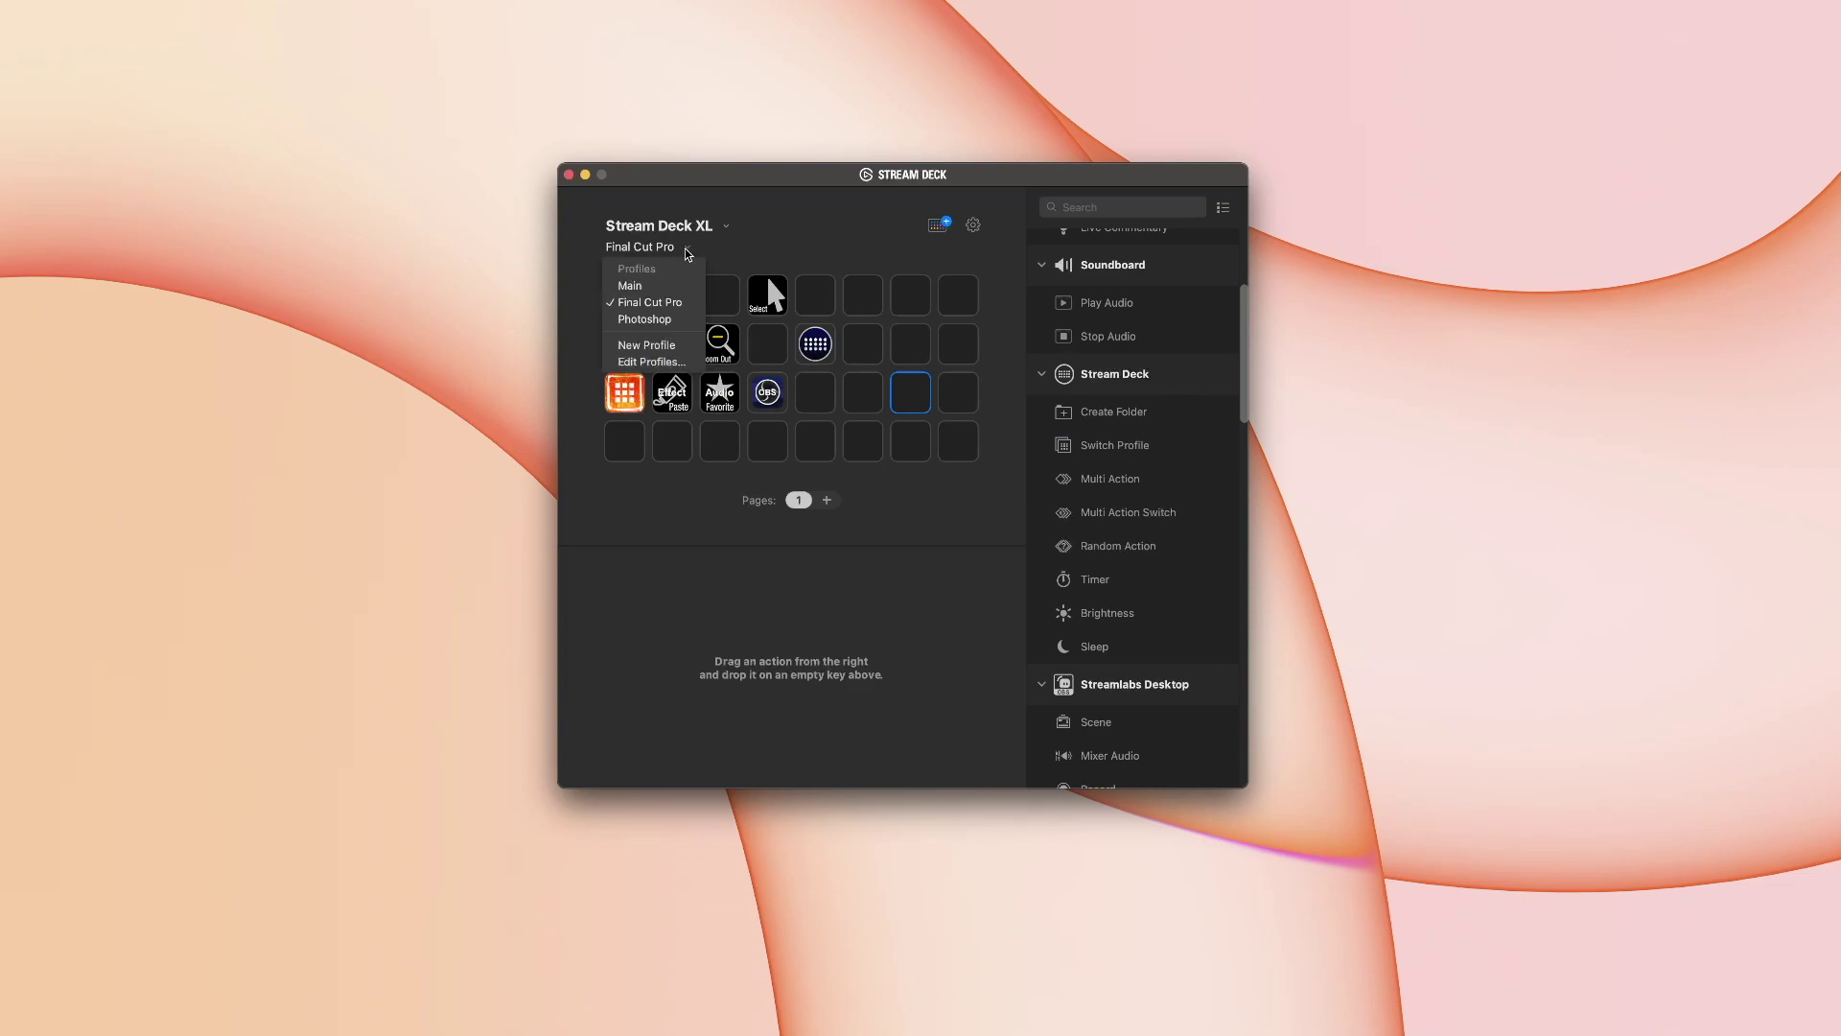
left_click(661, 292)
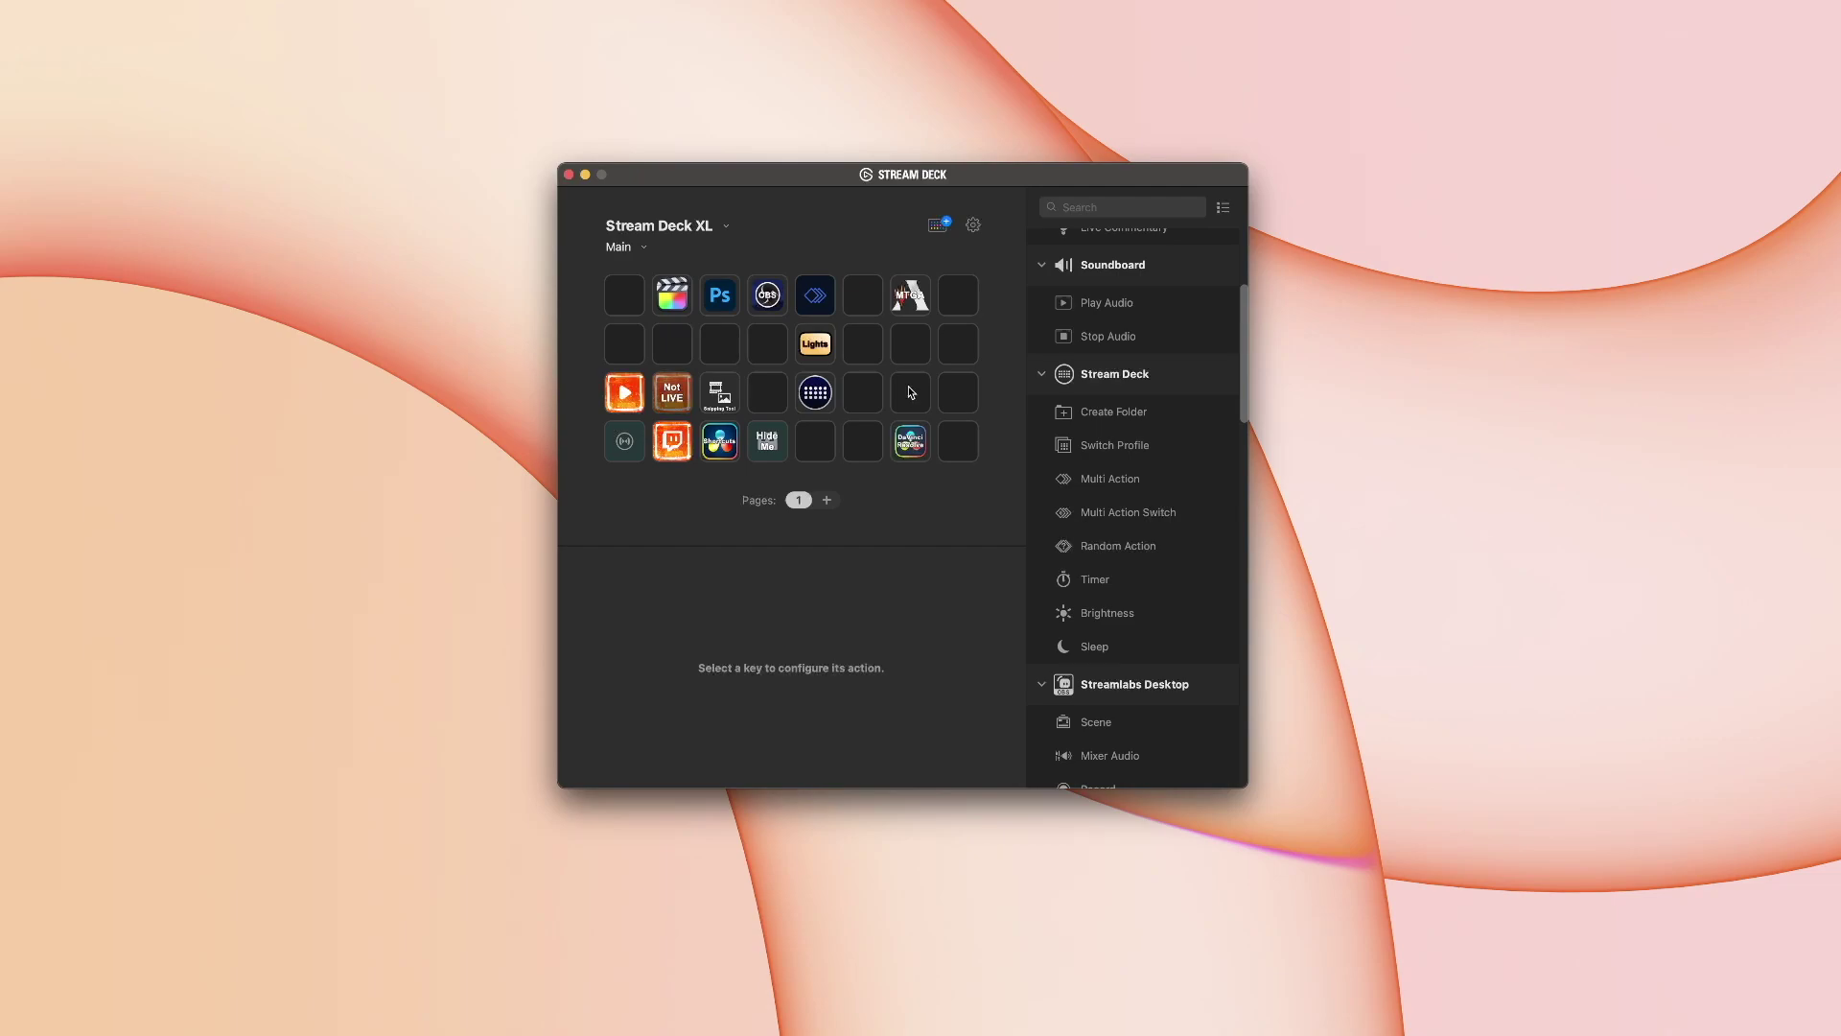
Switch the Stream Deck XL to the Photoshop profile.
left_click(647, 250)
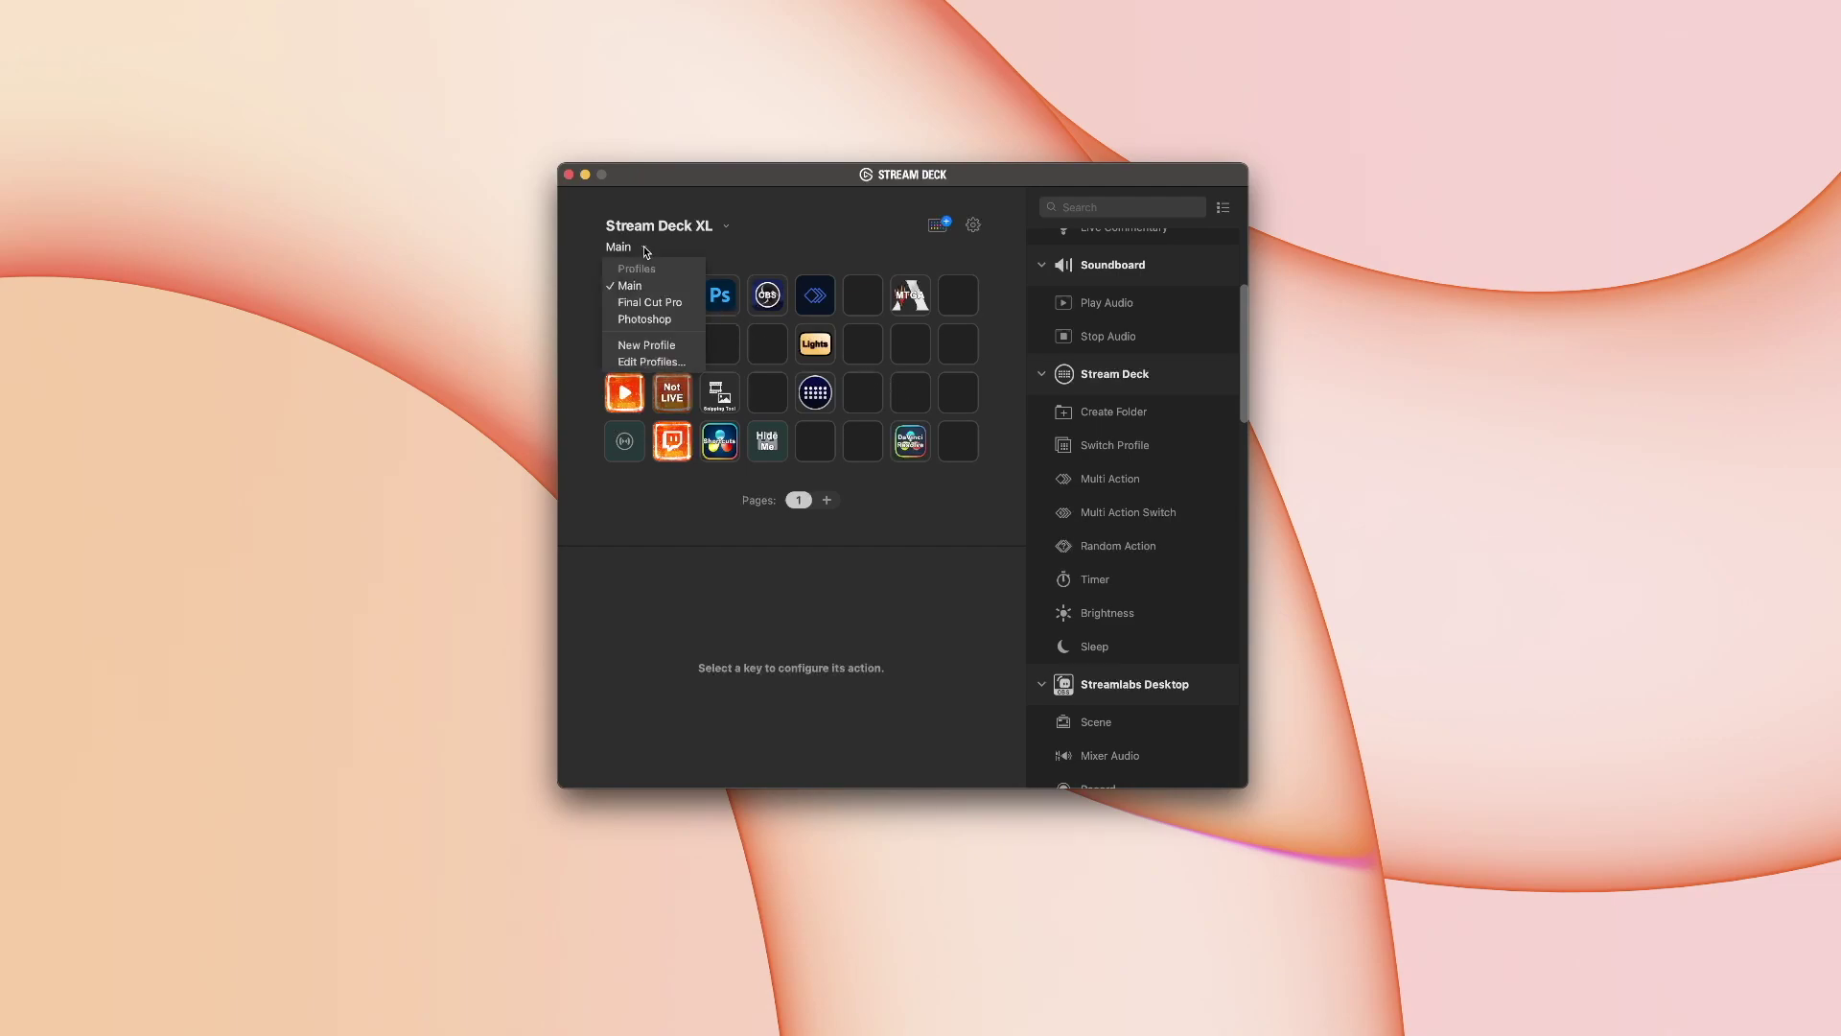
left_click(660, 321)
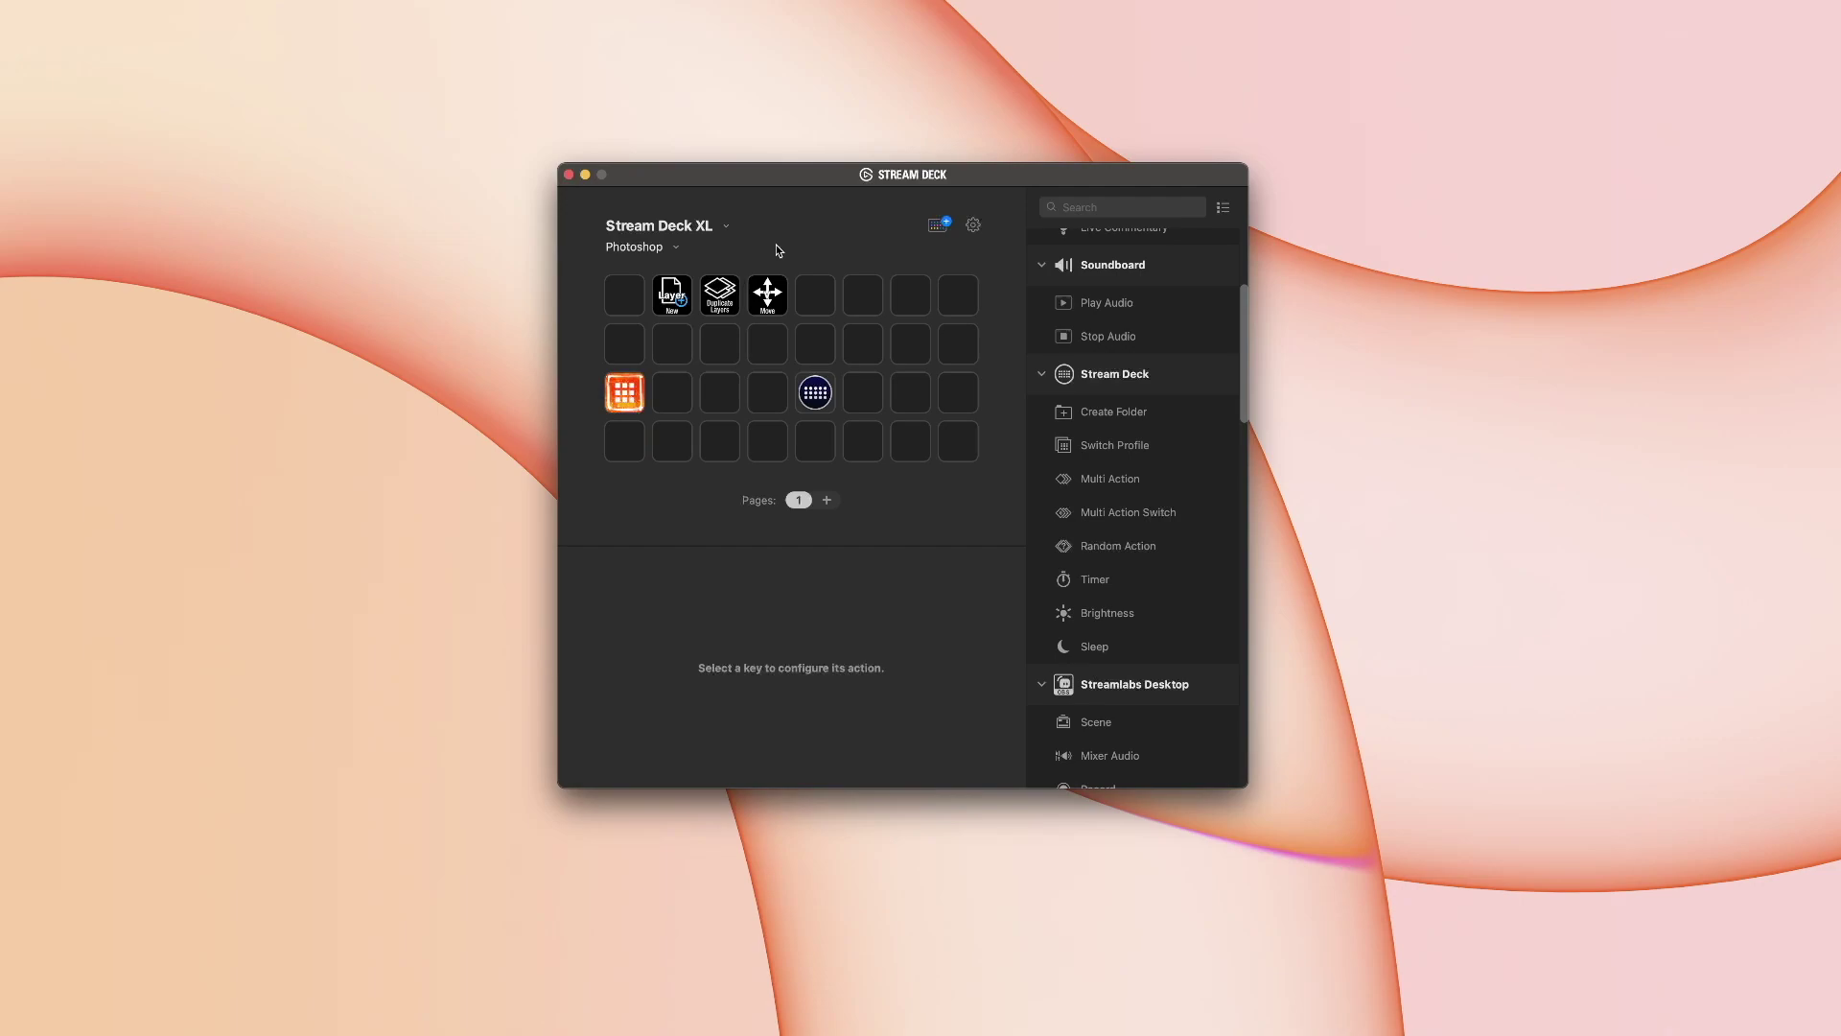
Open Profiles preferences for Main, Final Cut Pro and Photoshop and preview the Backup All options.
left_click(971, 226)
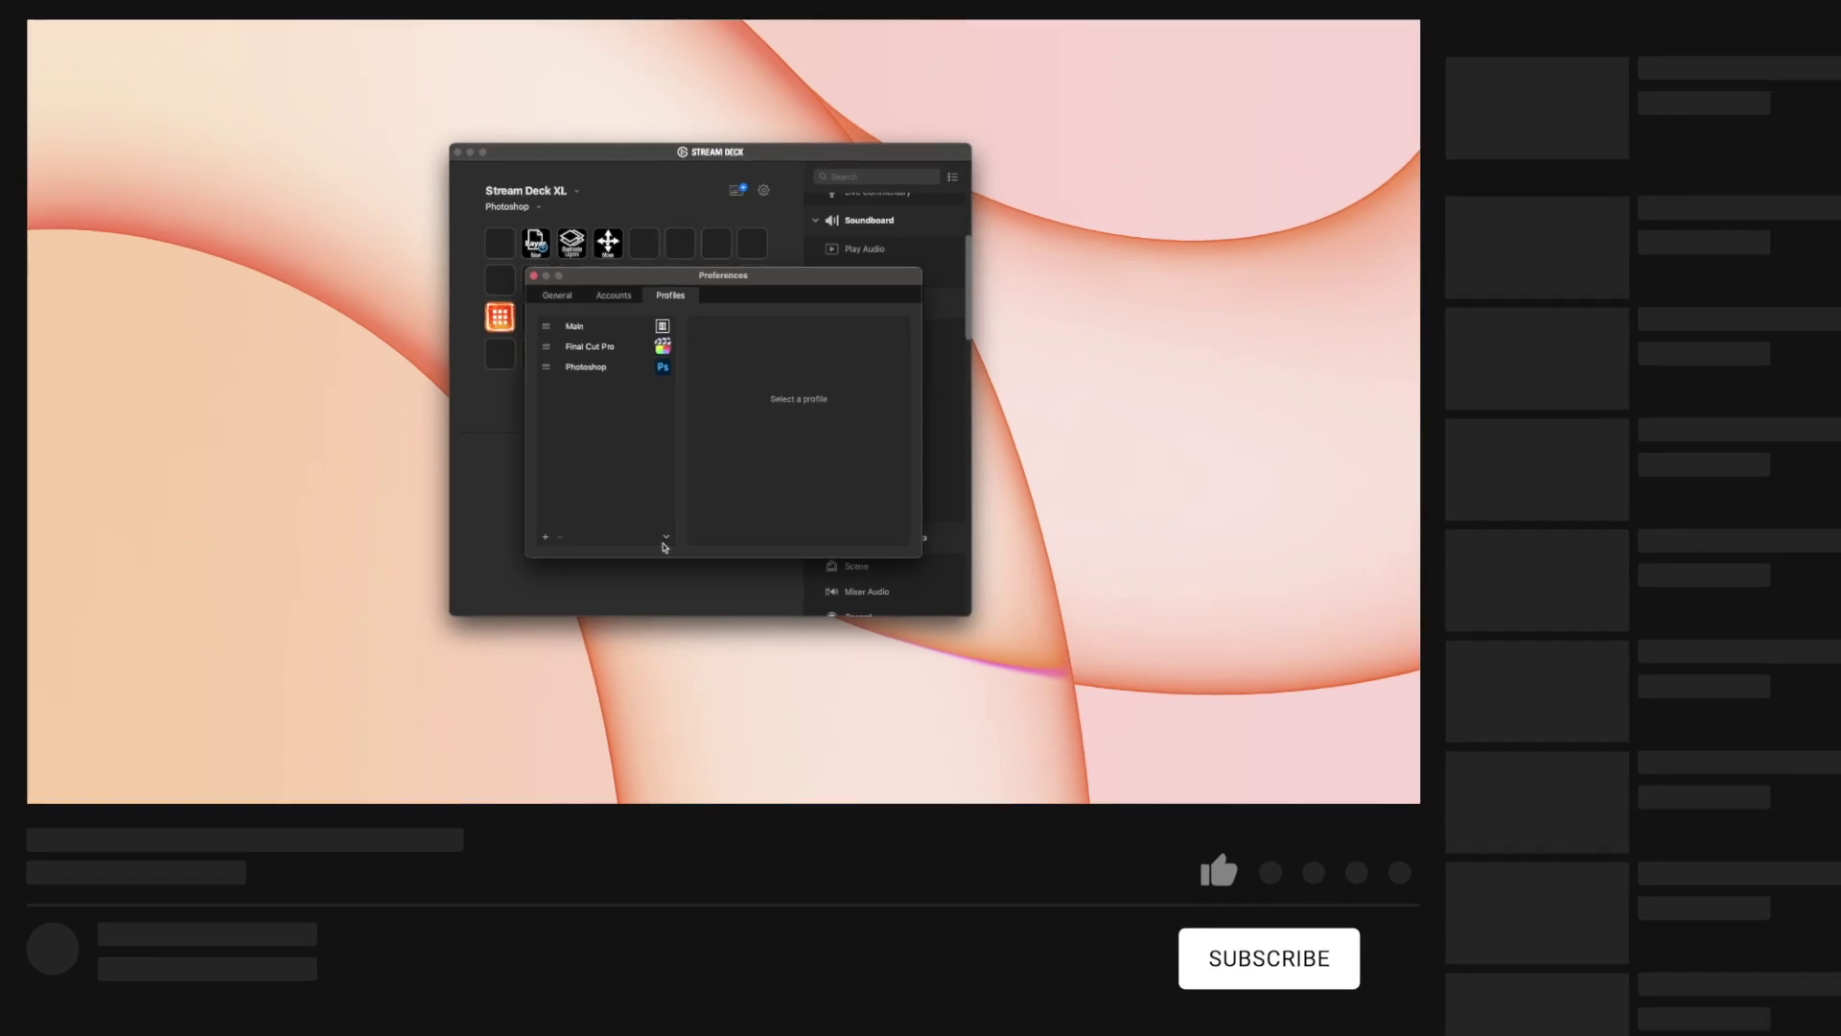
left_click(742, 598)
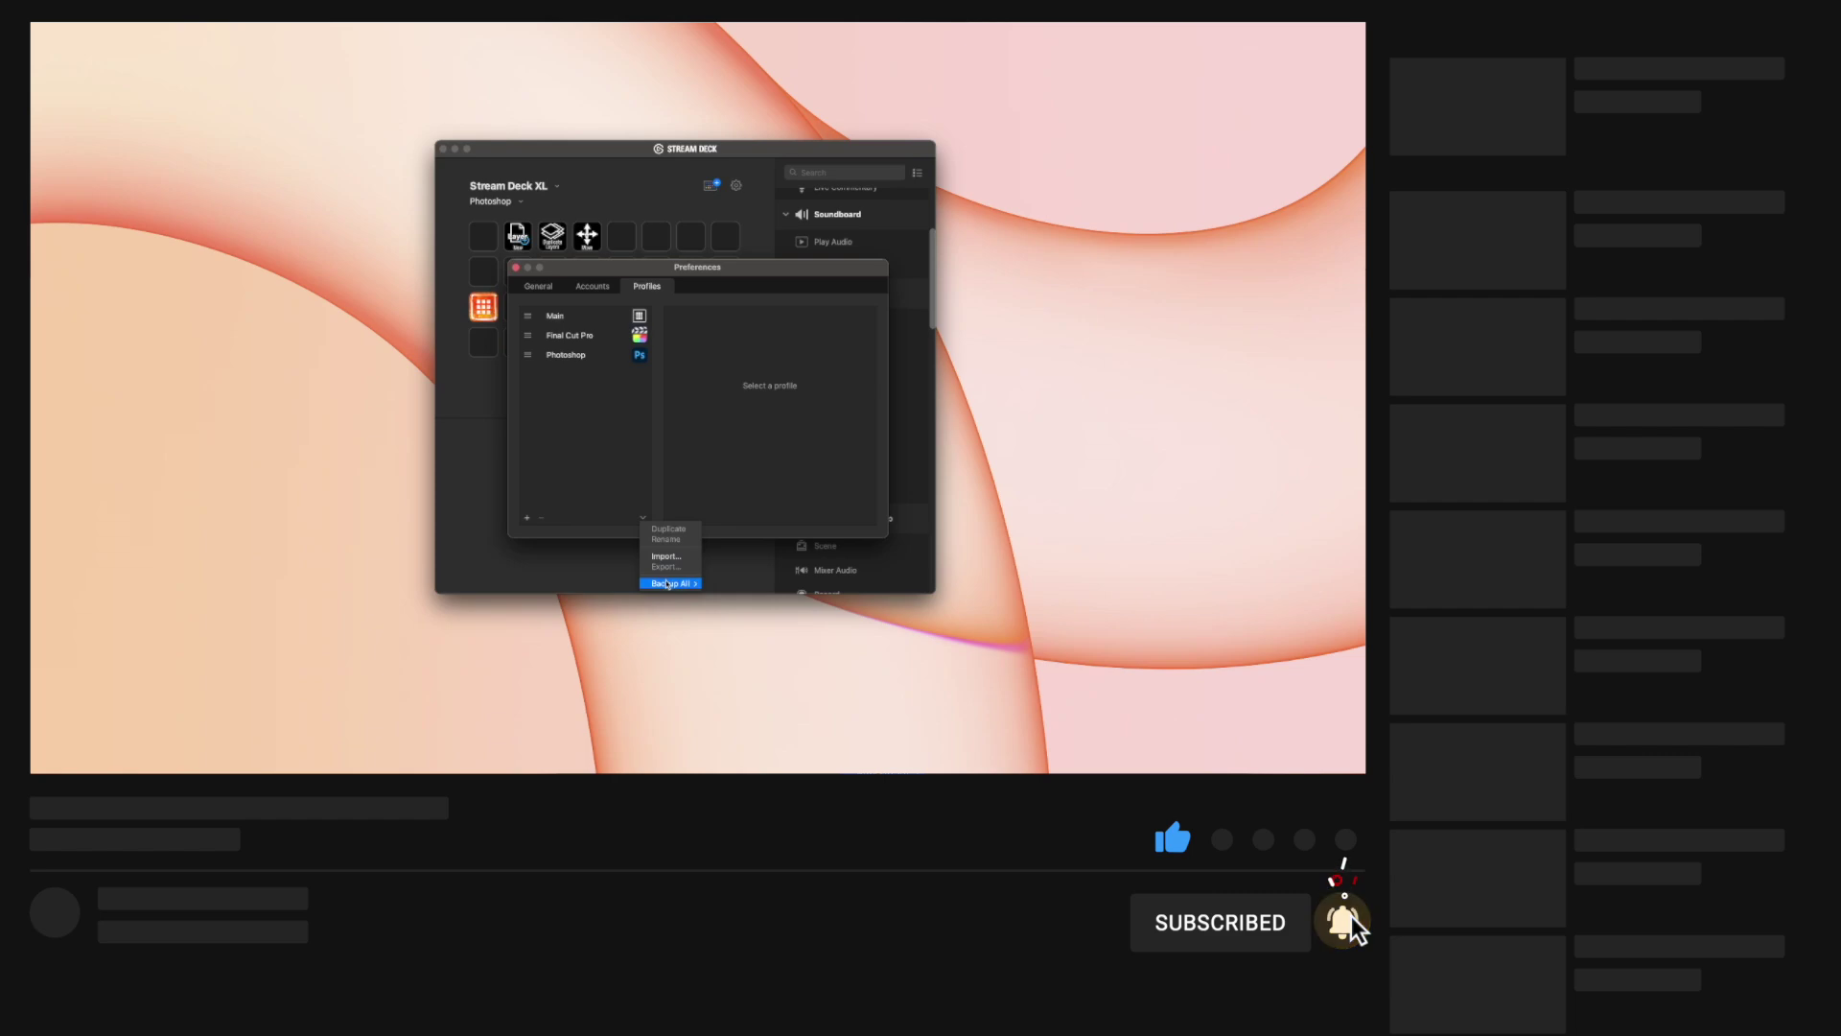
mouse_move(678, 586)
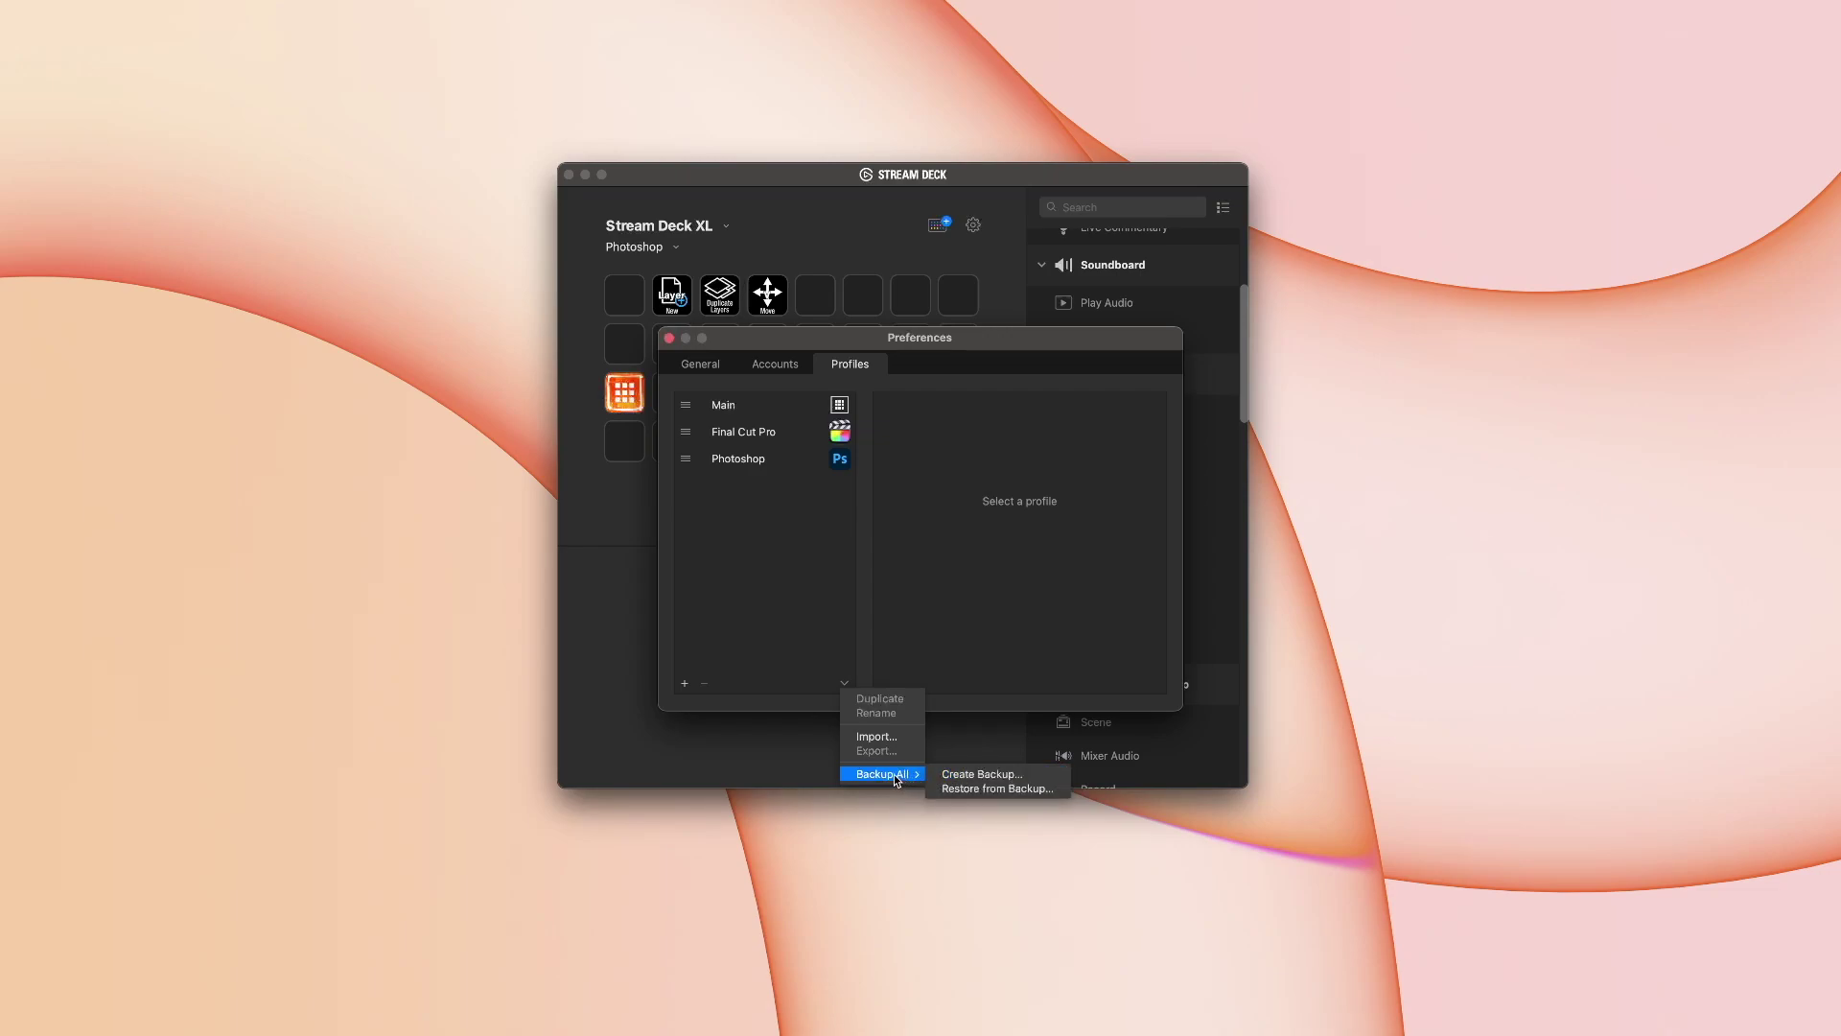
left_click(815, 640)
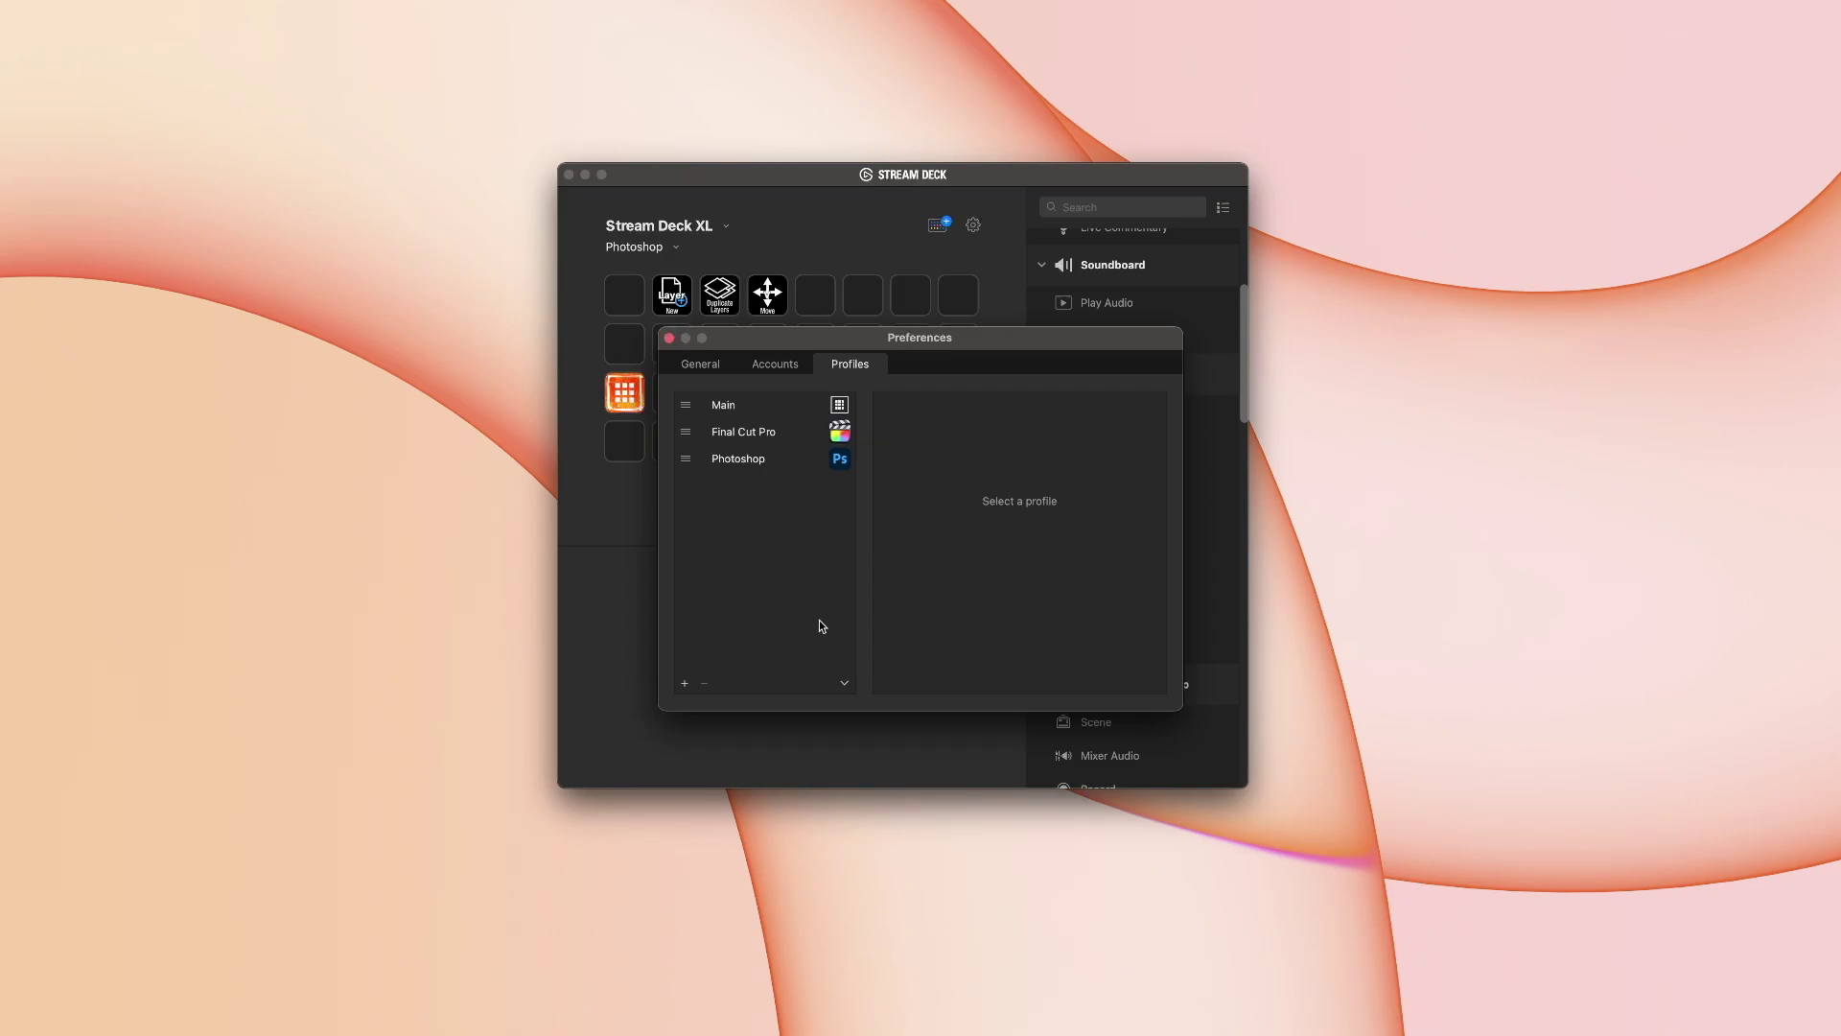